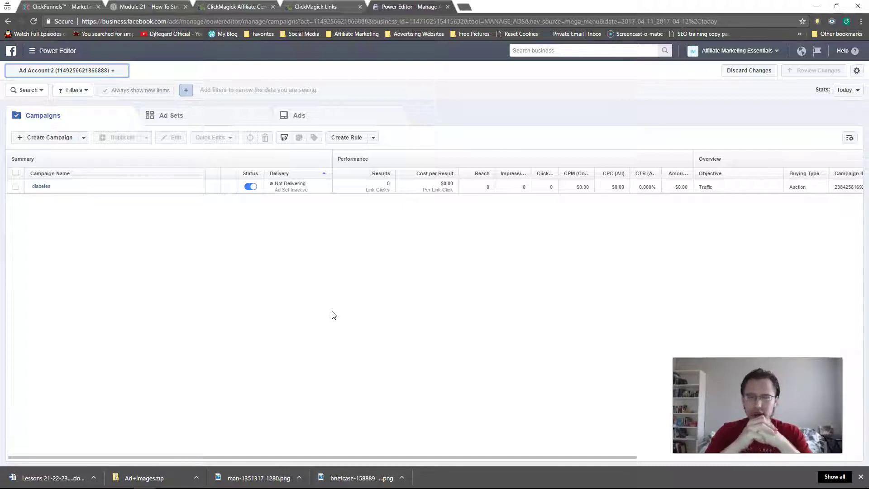
Open Ads Manager from All Tools to view Ad Account 2's diabetes campaign
{"action": "left_click", "coordinate": [31, 51]}
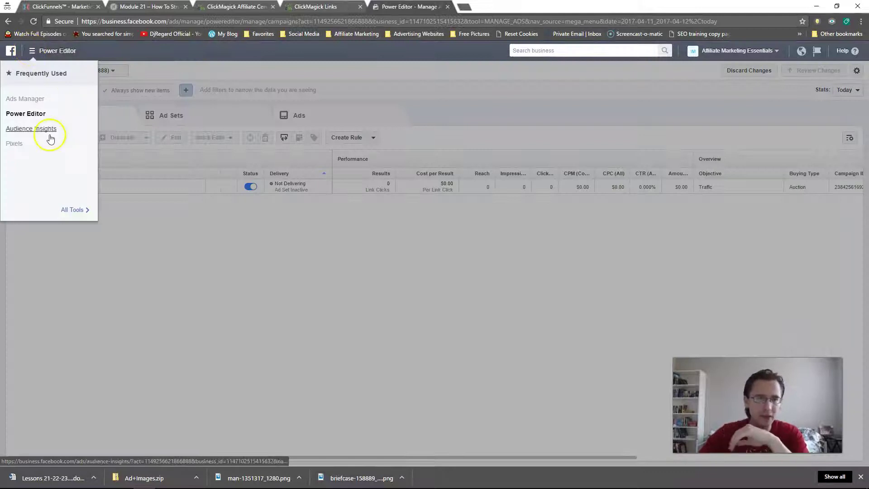
{"action": "left_click", "coordinate": [72, 210]}
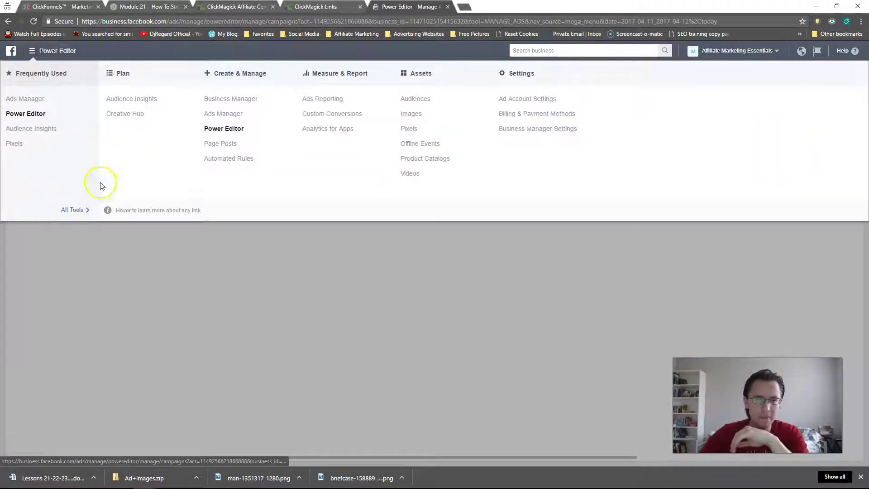
{"action": "left_click", "coordinate": [224, 113]}
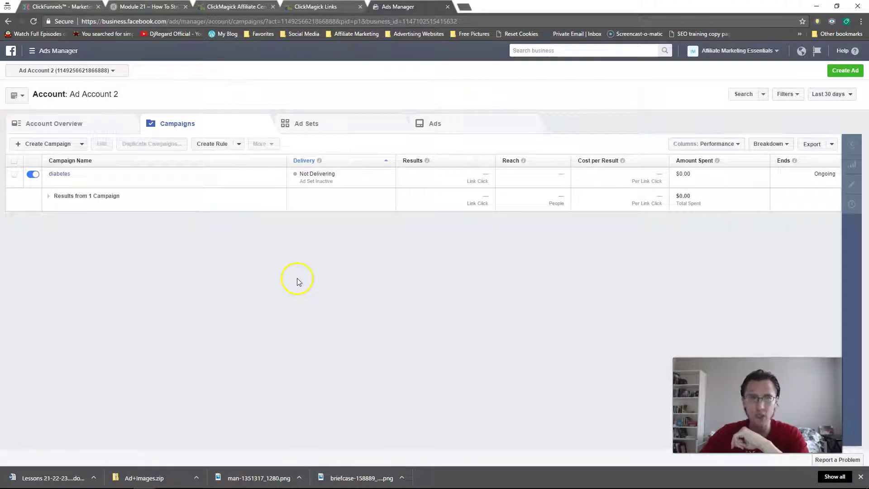
Go back to Power Editor's Campaigns tab showing the diabetes Traffic campaign
{"action": "left_click", "coordinate": [40, 51]}
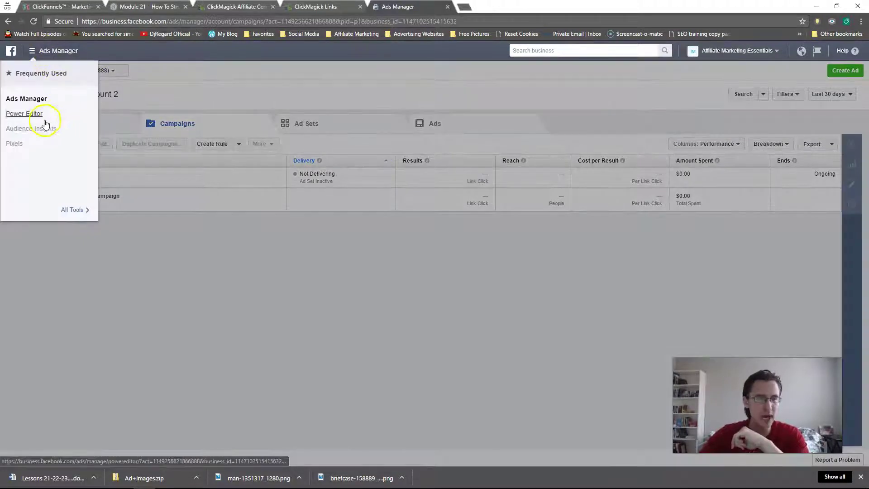
{"action": "left_click", "coordinate": [42, 119]}
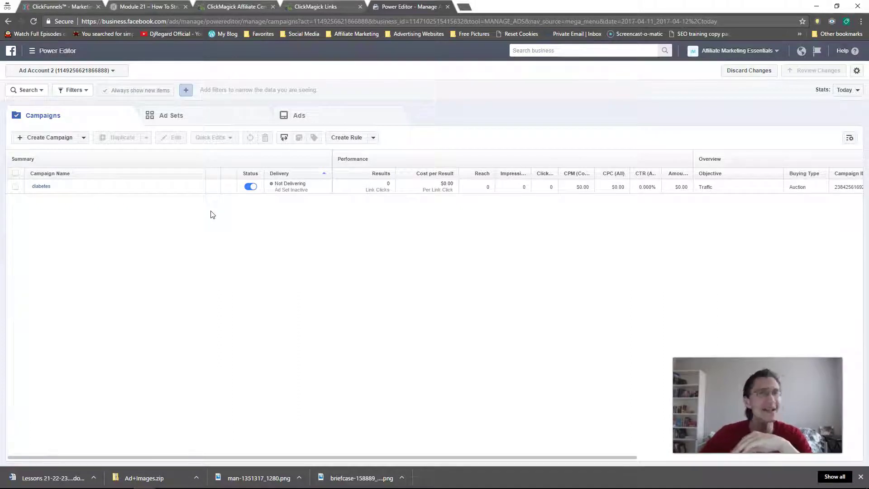
{"action": "left_click", "coordinate": [205, 220]}
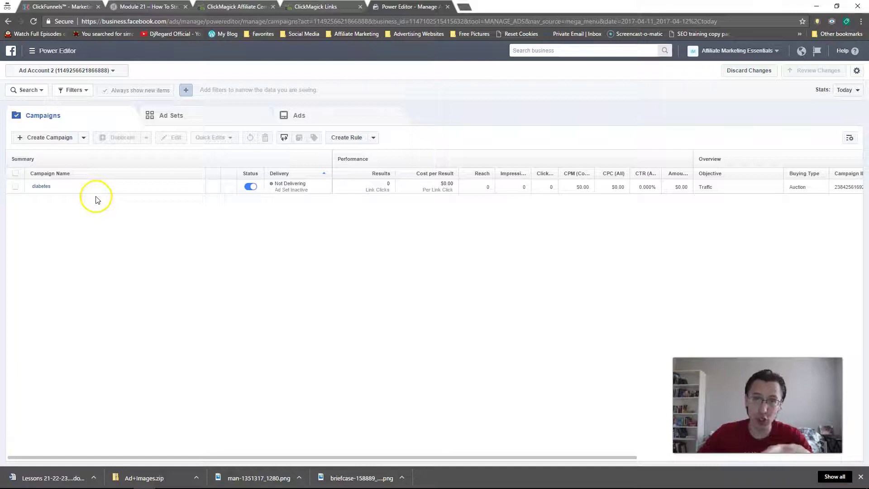
Create a draft ad named 'ad name #2' in the diabetes campaign's CA, US - 18+ ad set
{"action": "left_click", "coordinate": [321, 115]}
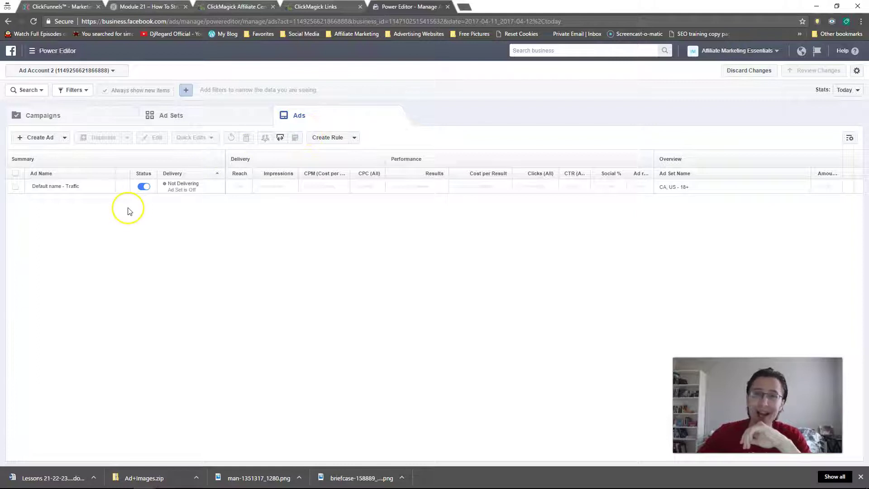
{"action": "left_click", "coordinate": [40, 138]}
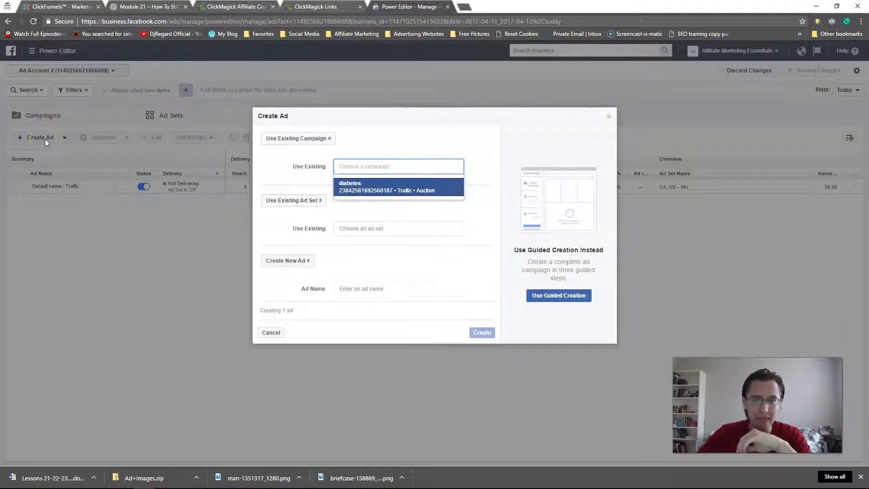
{"action": "left_click", "coordinate": [365, 188]}
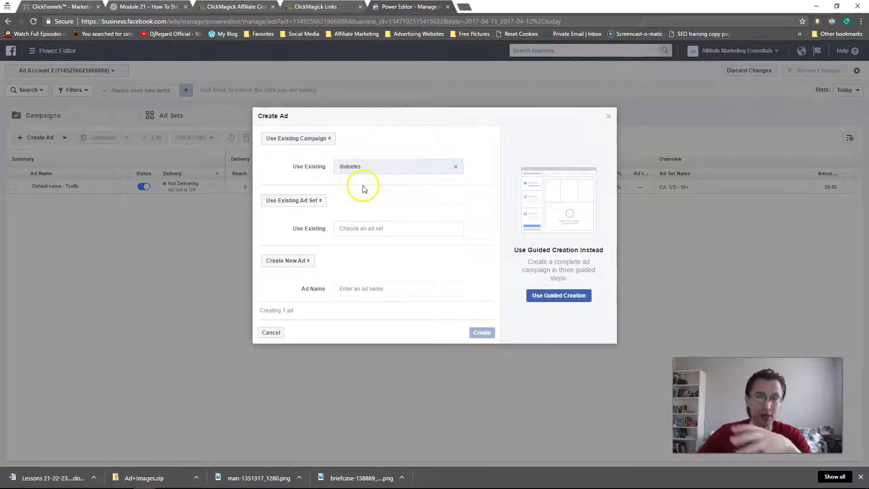
{"action": "left_click", "coordinate": [360, 228]}
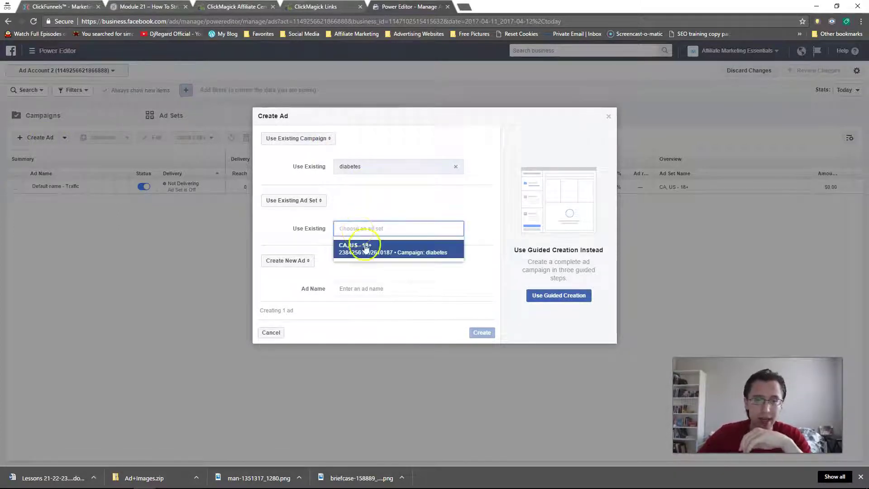
{"action": "left_click", "coordinate": [366, 251]}
{"action": "left_click", "coordinate": [369, 288]}
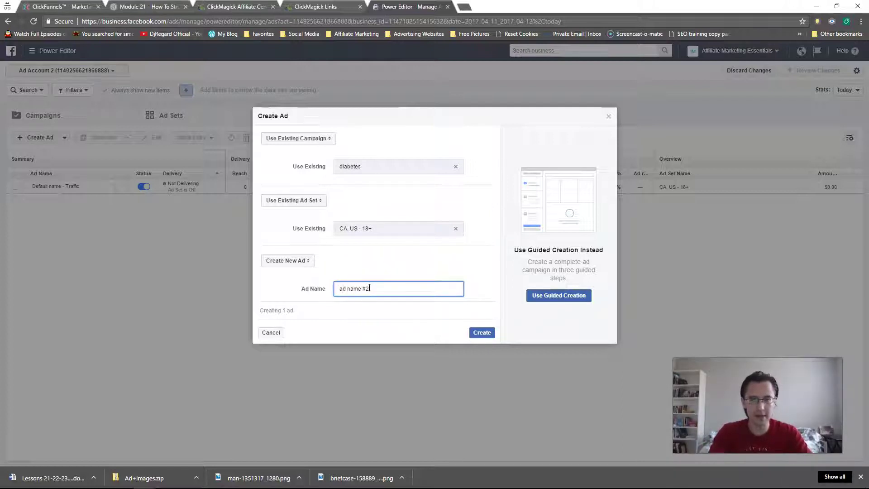
{"action": "left_click", "coordinate": [487, 332]}
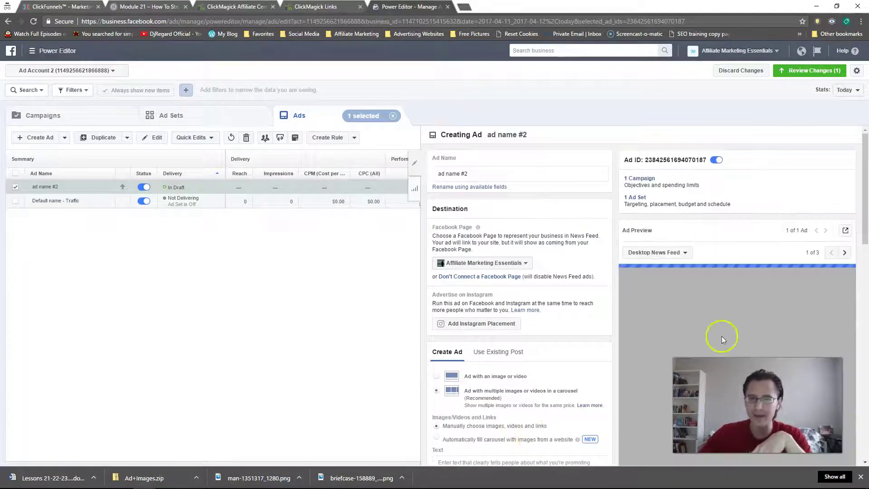
Delete the third carousel card from ad name #2 and close the ad editor
{"action": "scroll", "coordinate": [563, 292], "scroll_direction": "down", "scroll_amount": 10}
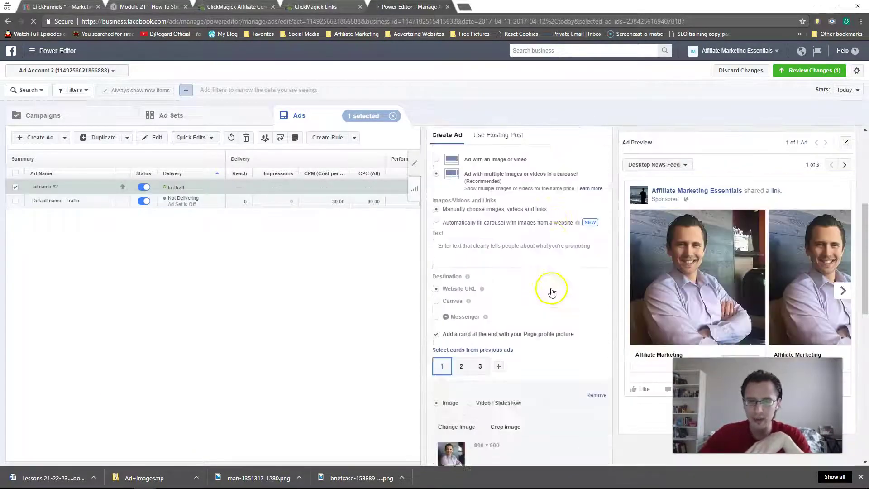
{"action": "scroll", "coordinate": [555, 294], "scroll_direction": "down", "scroll_amount": 3}
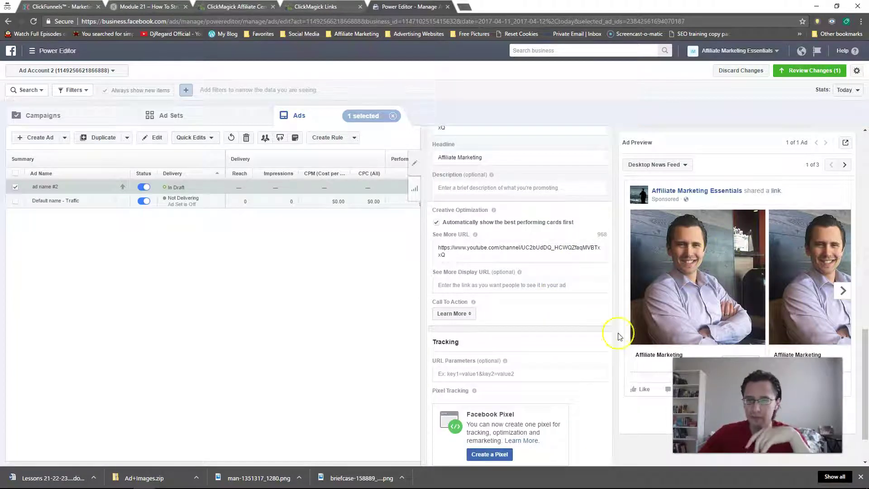
{"action": "scroll", "coordinate": [516, 296], "scroll_direction": "down", "scroll_amount": 1}
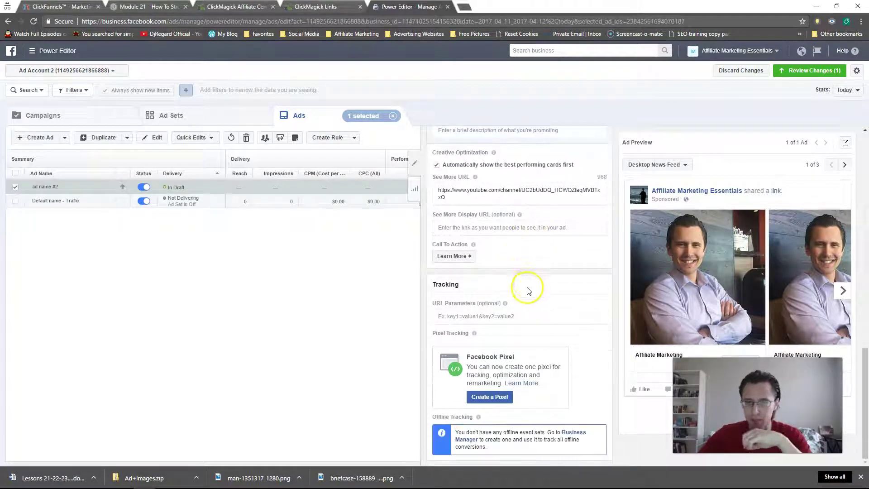
{"action": "scroll", "coordinate": [516, 294], "scroll_direction": "up", "scroll_amount": 1}
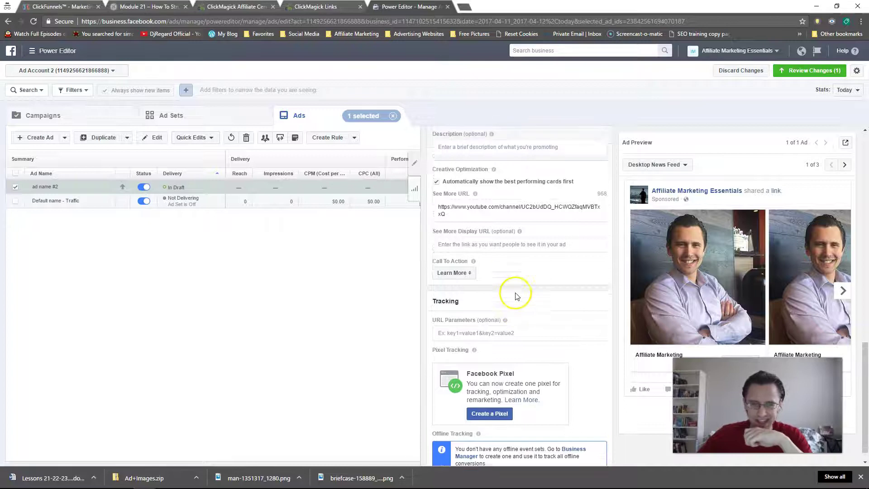
{"action": "scroll", "coordinate": [514, 295], "scroll_direction": "down", "scroll_amount": 1}
{"action": "scroll", "coordinate": [515, 298], "scroll_direction": "up", "scroll_amount": 2}
{"action": "scroll", "coordinate": [515, 299], "scroll_direction": "up", "scroll_amount": 4}
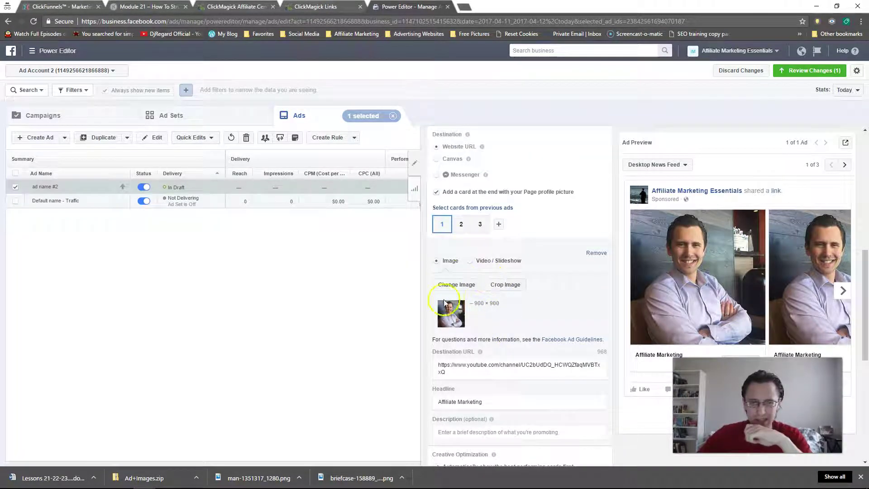
{"action": "left_click", "coordinate": [597, 255]}
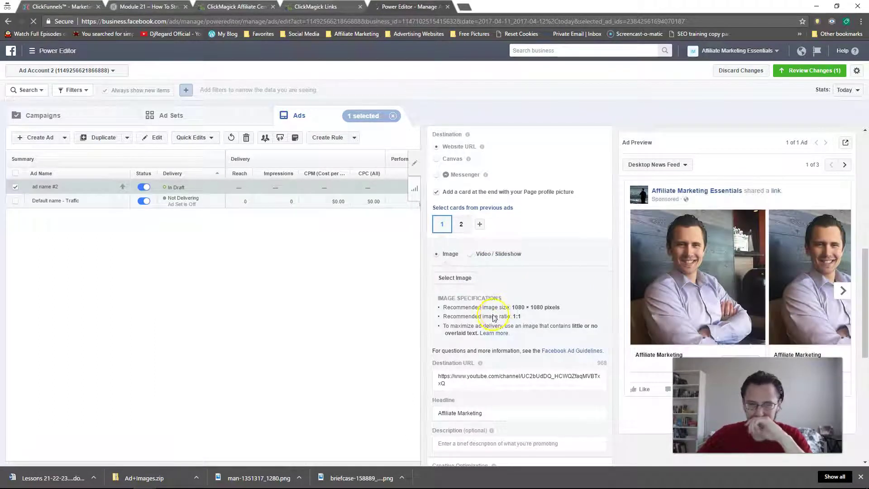
{"action": "scroll", "coordinate": [490, 313], "scroll_direction": "up", "scroll_amount": 5}
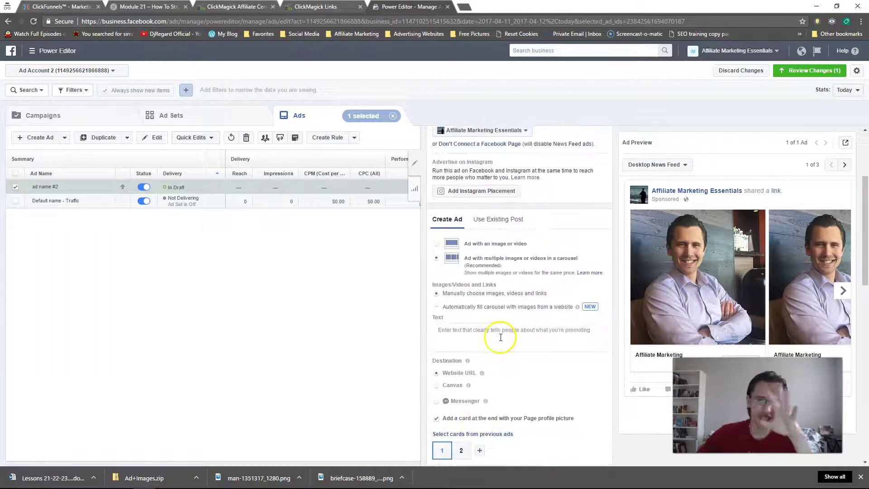
{"action": "scroll", "coordinate": [496, 335], "scroll_direction": "up", "scroll_amount": 3}
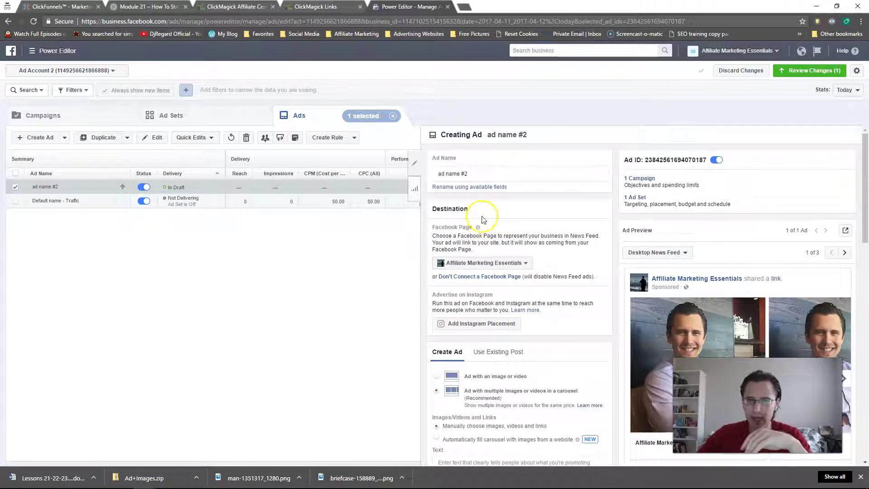
{"action": "left_click", "coordinate": [414, 164]}
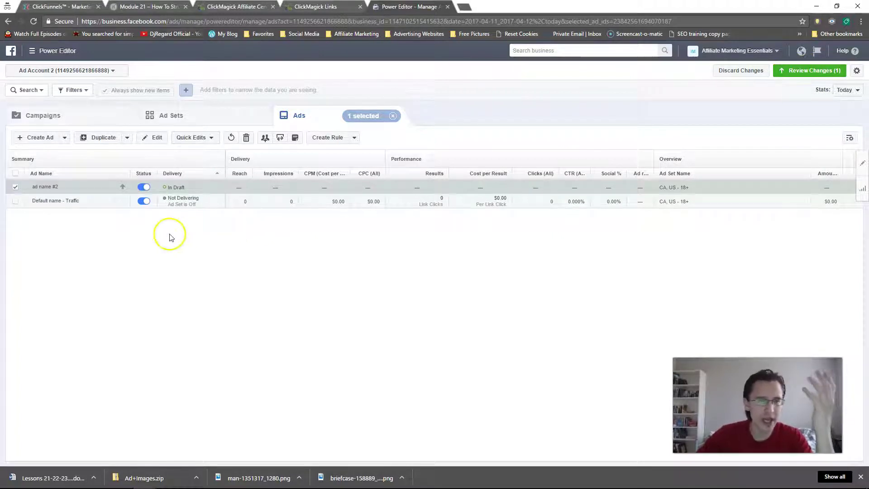
Reopen ad name #2 through Edit to review it, then close the editor again
{"action": "left_click", "coordinate": [110, 187]}
{"action": "left_click", "coordinate": [80, 197]}
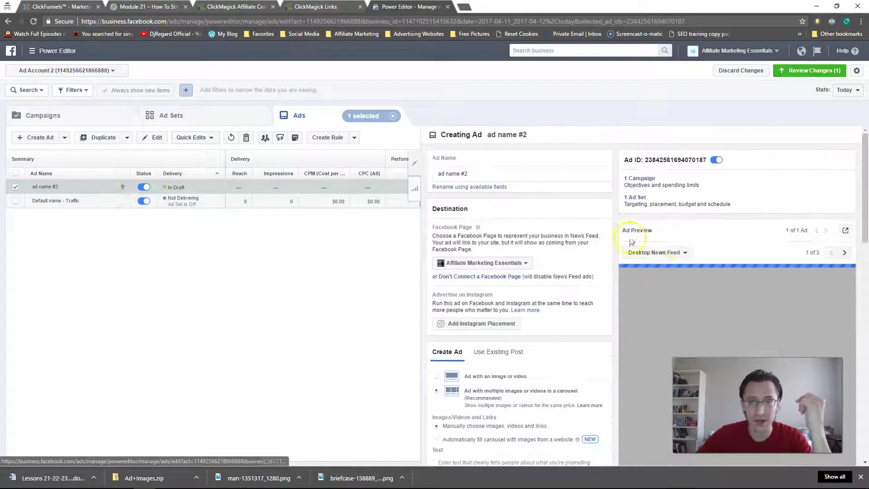
{"action": "scroll", "coordinate": [577, 334], "scroll_direction": "down", "scroll_amount": 10}
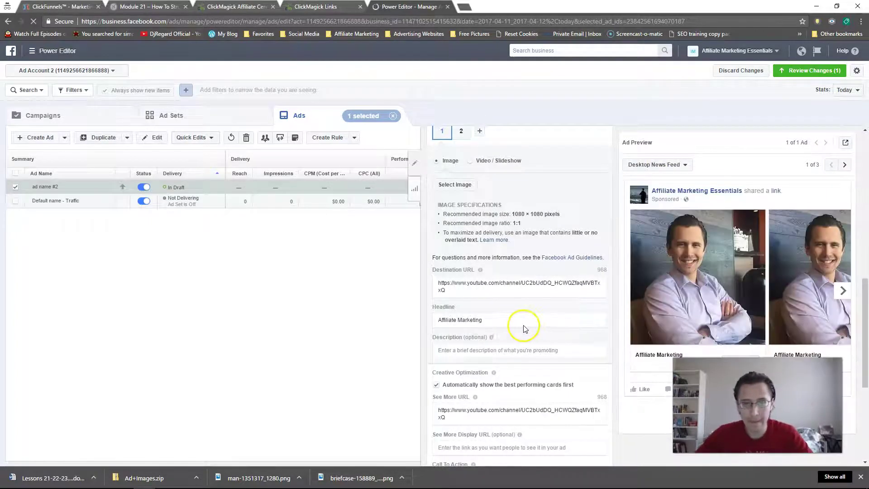
{"action": "scroll", "coordinate": [514, 303], "scroll_direction": "down", "scroll_amount": 5}
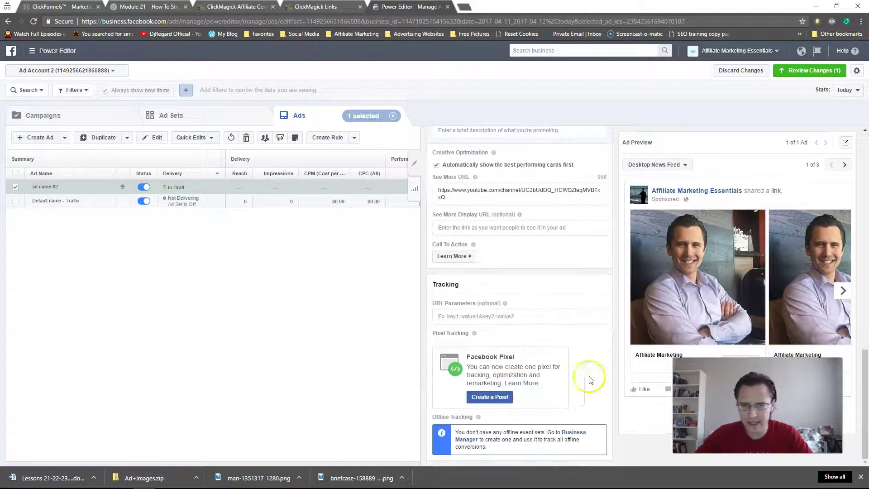
{"action": "scroll", "coordinate": [562, 379], "scroll_direction": "up", "scroll_amount": 3}
{"action": "scroll", "coordinate": [557, 371], "scroll_direction": "up", "scroll_amount": 5}
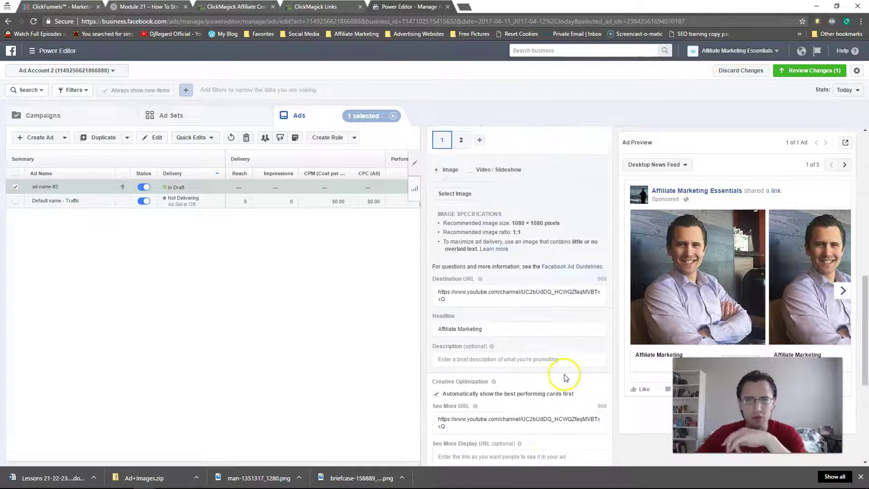
{"action": "scroll", "coordinate": [526, 336], "scroll_direction": "up", "scroll_amount": 5}
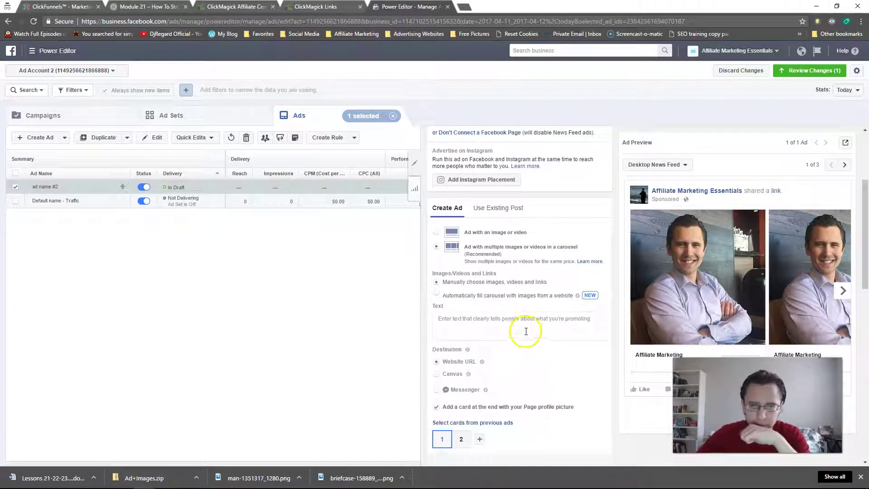
{"action": "left_click", "coordinate": [413, 167]}
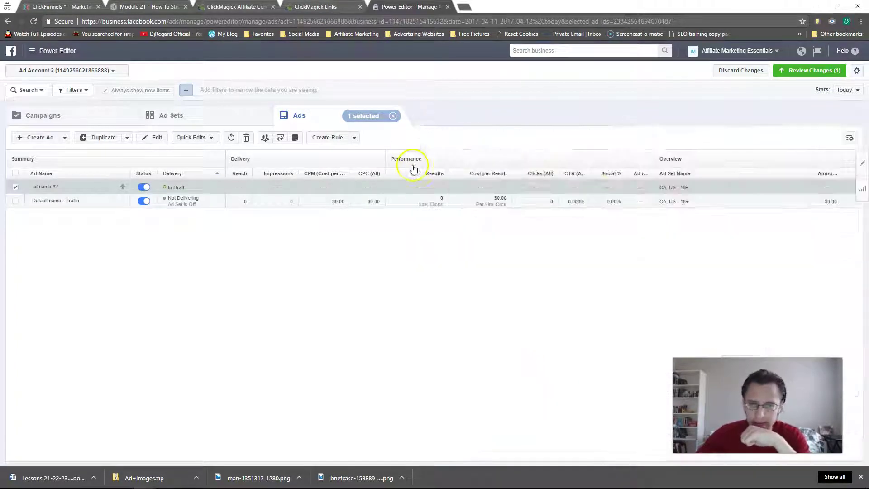
Publish the new ad name #2 from Review Changes
{"action": "left_click", "coordinate": [810, 70]}
{"action": "mouse_move", "coordinate": [460, 156]}
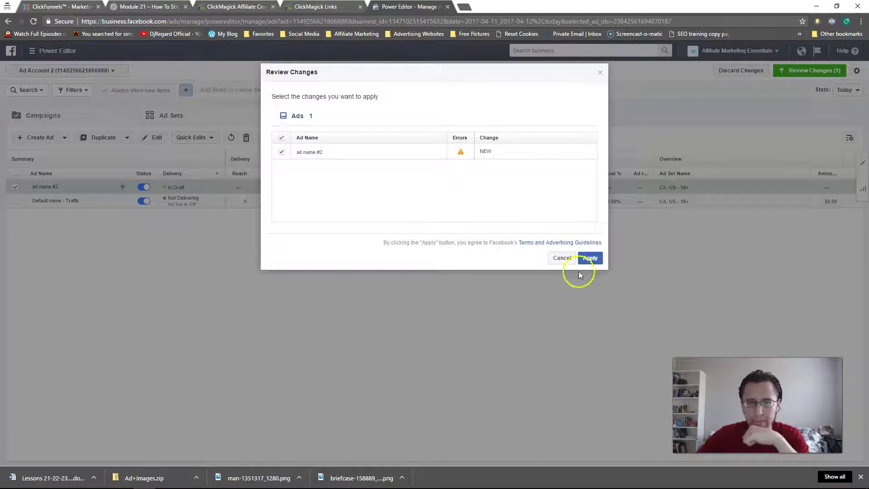
{"action": "left_click", "coordinate": [589, 258]}
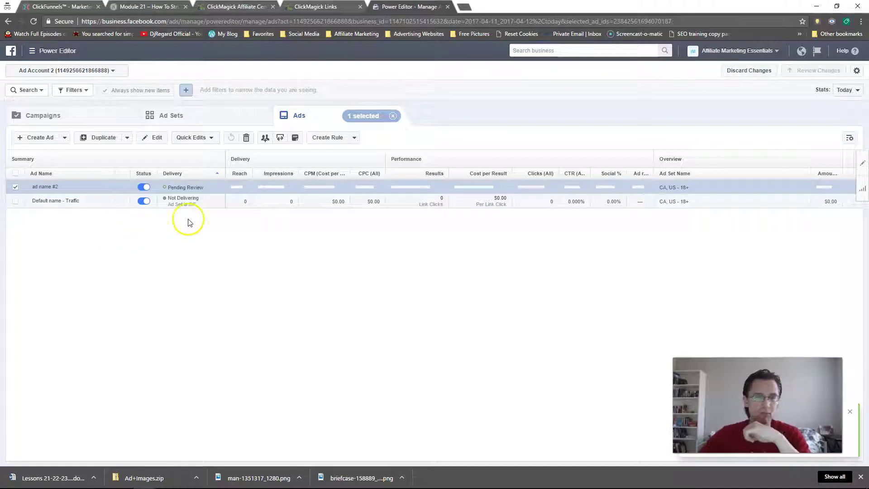
Switch ad name #2 off and publish that status change
{"action": "left_click", "coordinate": [205, 124]}
{"action": "left_click", "coordinate": [322, 116]}
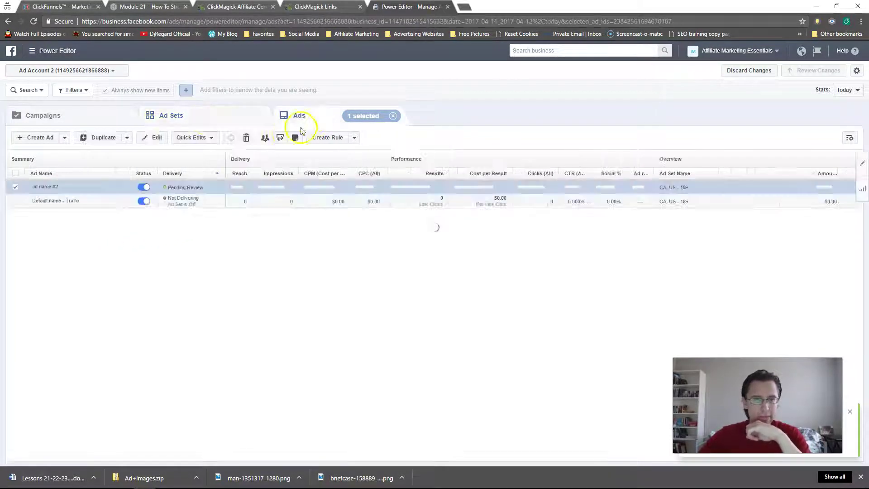
{"action": "left_click", "coordinate": [145, 188]}
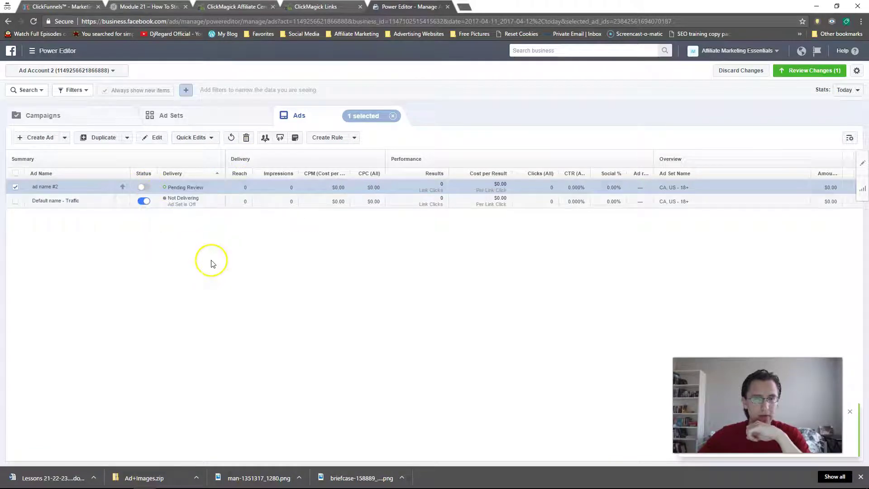
{"action": "left_click", "coordinate": [793, 71]}
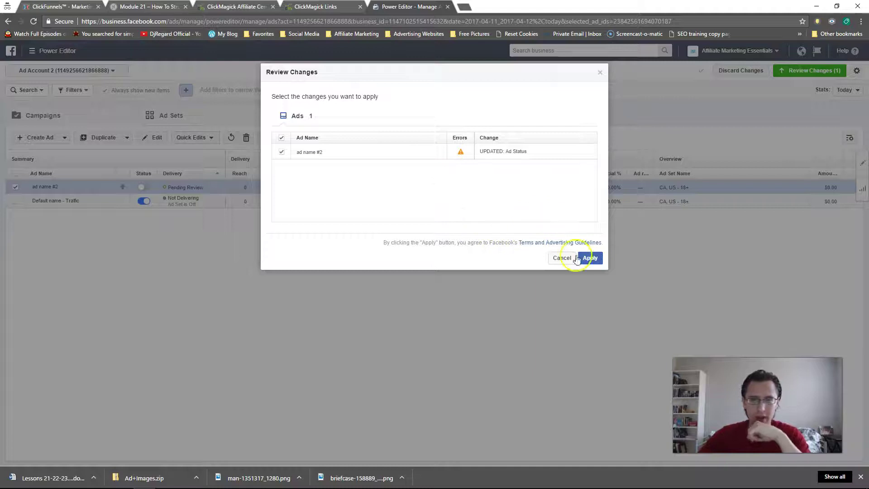
{"action": "left_click", "coordinate": [588, 256]}
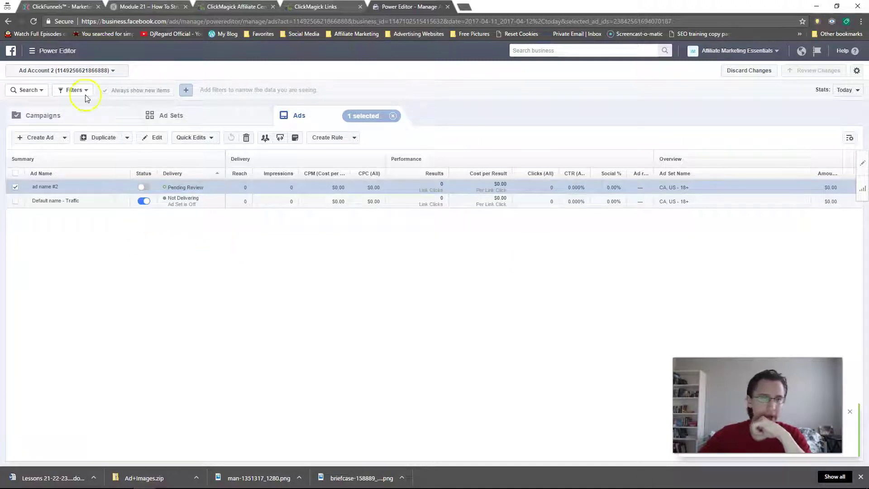
Go to Ads Manager's Ads tab and begin a new ad at the objective step
{"action": "left_click", "coordinate": [32, 50]}
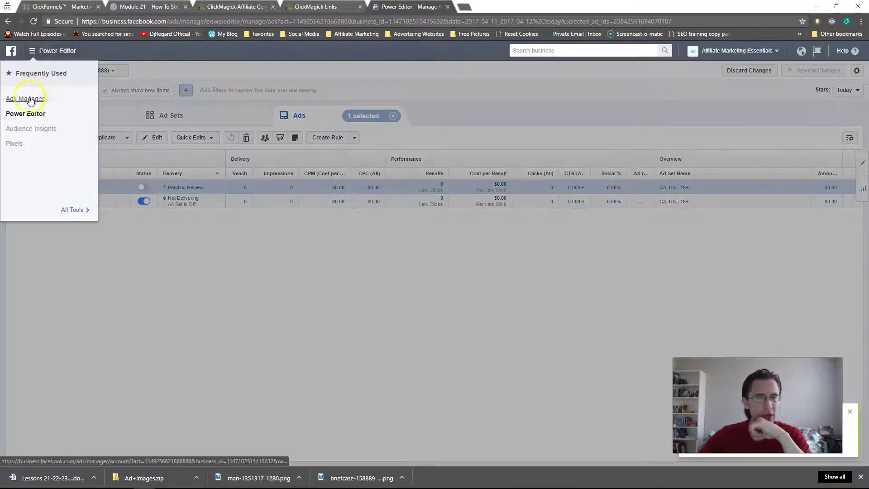
{"action": "left_click", "coordinate": [29, 98]}
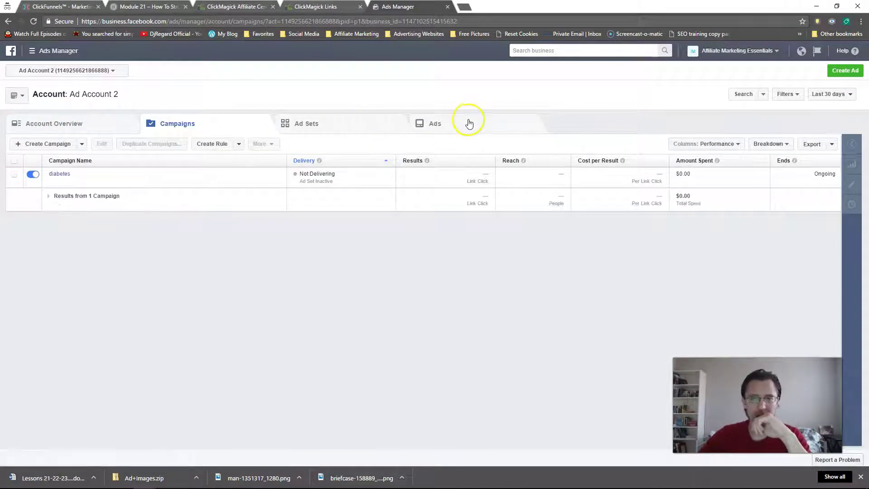
{"action": "left_click", "coordinate": [469, 124]}
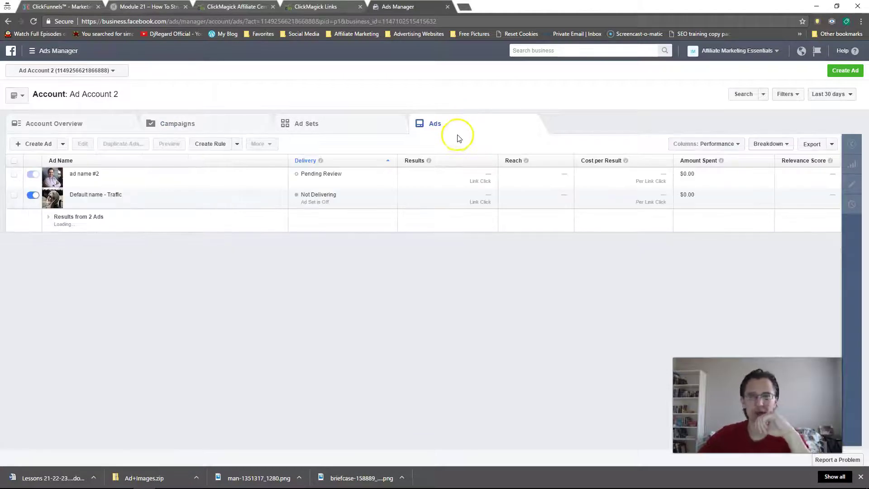
{"action": "left_click", "coordinate": [835, 74]}
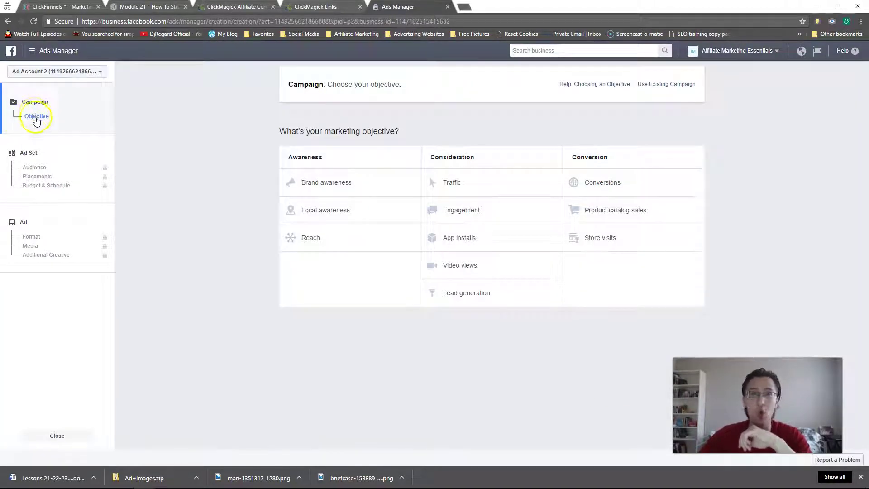
Pick the Traffic objective, continue to Audience, and decline the last ad set's settings
{"action": "left_click", "coordinate": [496, 181]}
{"action": "left_click", "coordinate": [483, 381]}
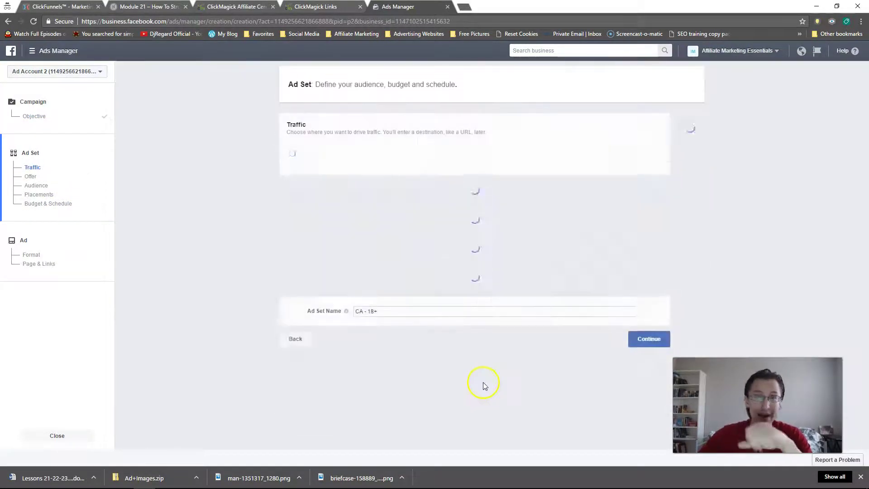
{"action": "scroll", "coordinate": [374, 208], "scroll_direction": "down", "scroll_amount": 1}
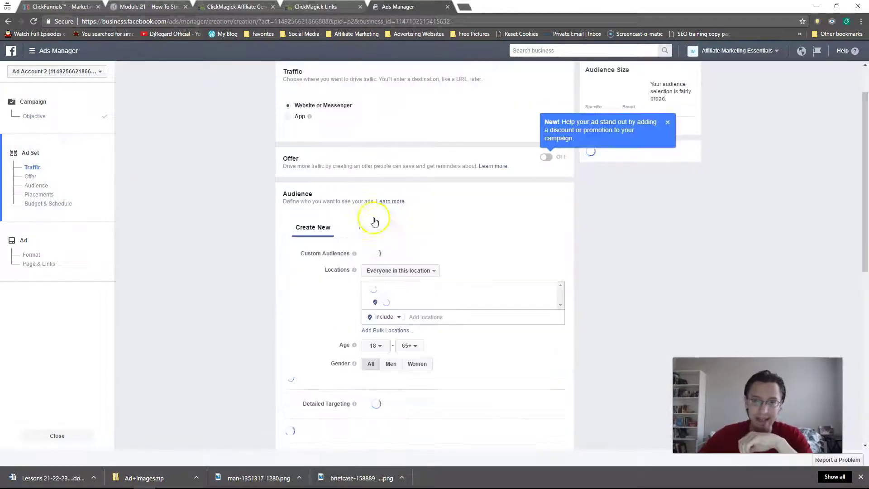
{"action": "scroll", "coordinate": [375, 220], "scroll_direction": "down", "scroll_amount": 1}
{"action": "scroll", "coordinate": [368, 267], "scroll_direction": "down", "scroll_amount": 1}
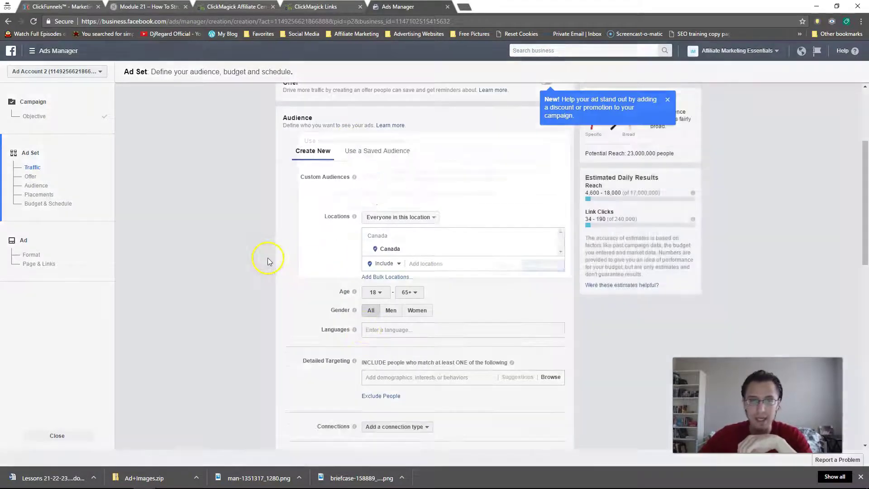
{"action": "scroll", "coordinate": [267, 257], "scroll_direction": "down", "scroll_amount": 1}
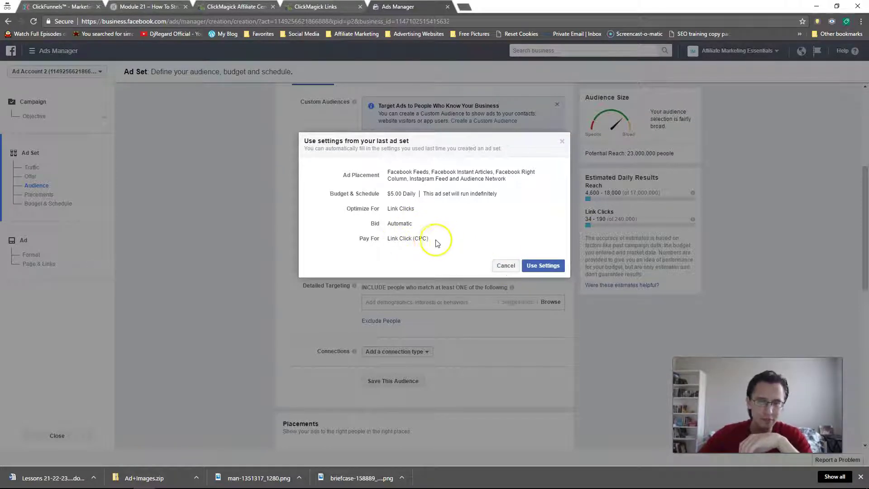
{"action": "left_click_drag", "start_coordinate": [428, 239], "coordinate": [361, 179]}
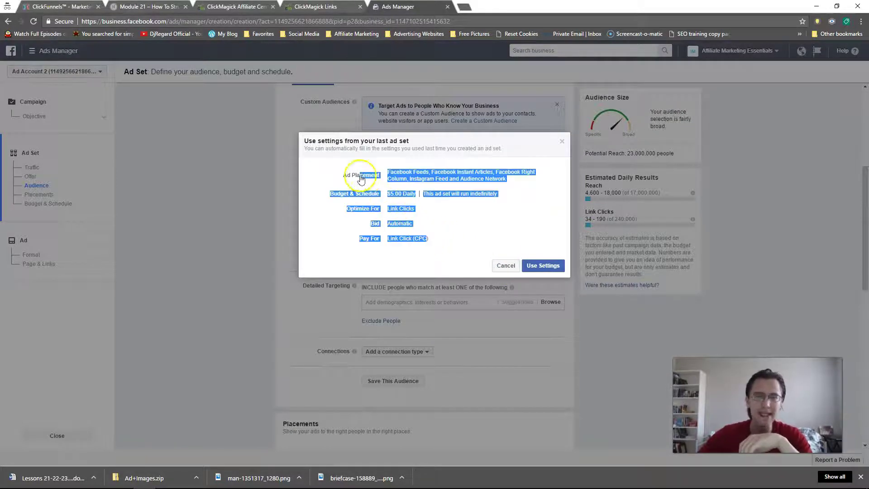
{"action": "left_click", "coordinate": [405, 202]}
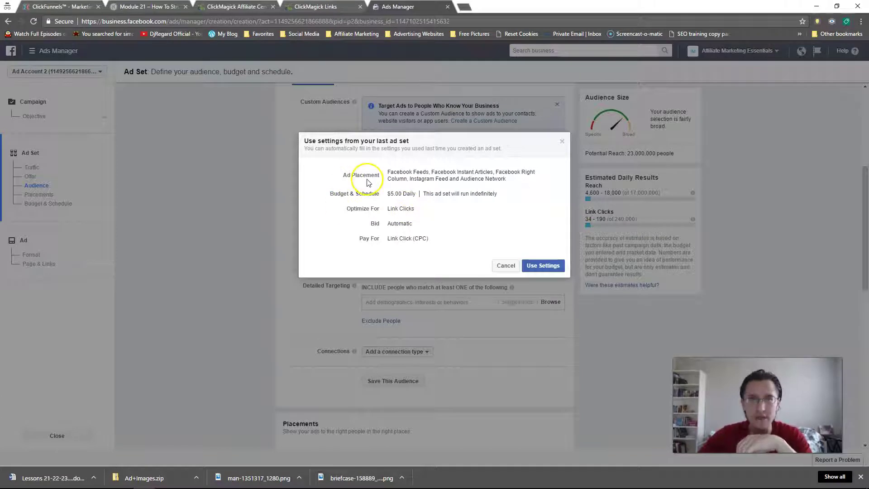
{"action": "left_click", "coordinate": [504, 265]}
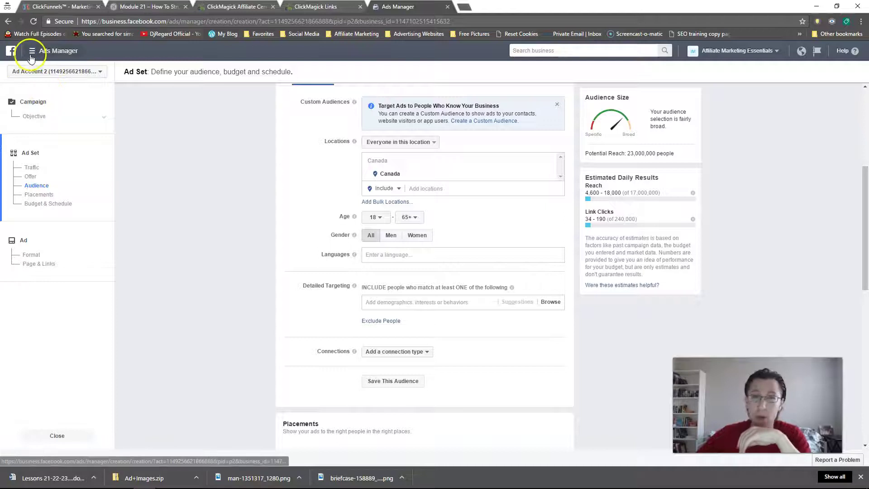
{"action": "left_click", "coordinate": [59, 72]}
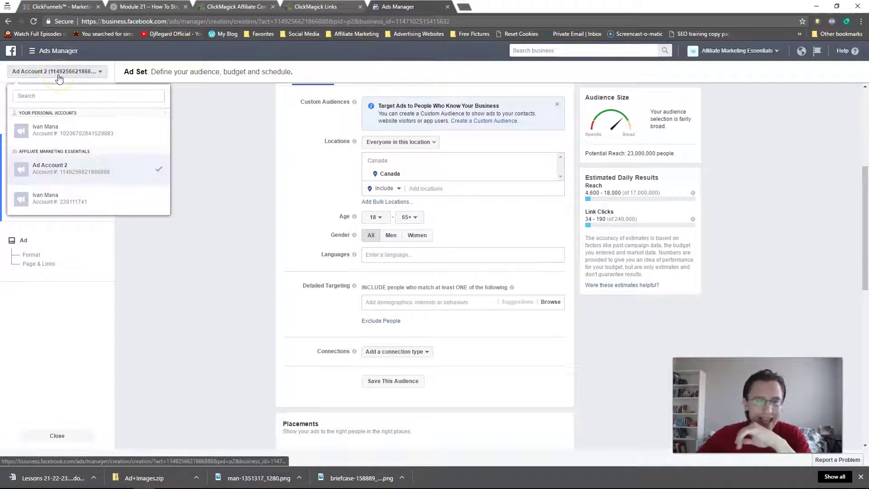
Abandon ad creation and return to Power Editor's ads list
{"action": "left_click", "coordinate": [57, 72]}
{"action": "left_click", "coordinate": [32, 51]}
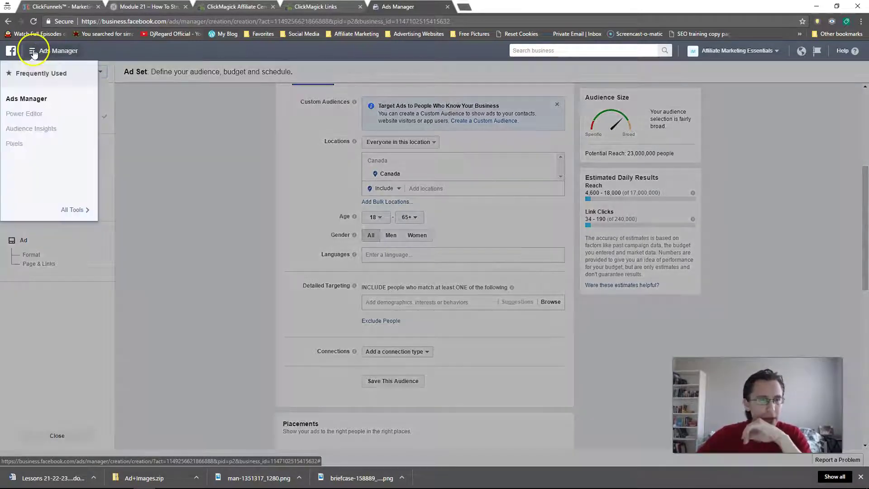
{"action": "left_click", "coordinate": [24, 114]}
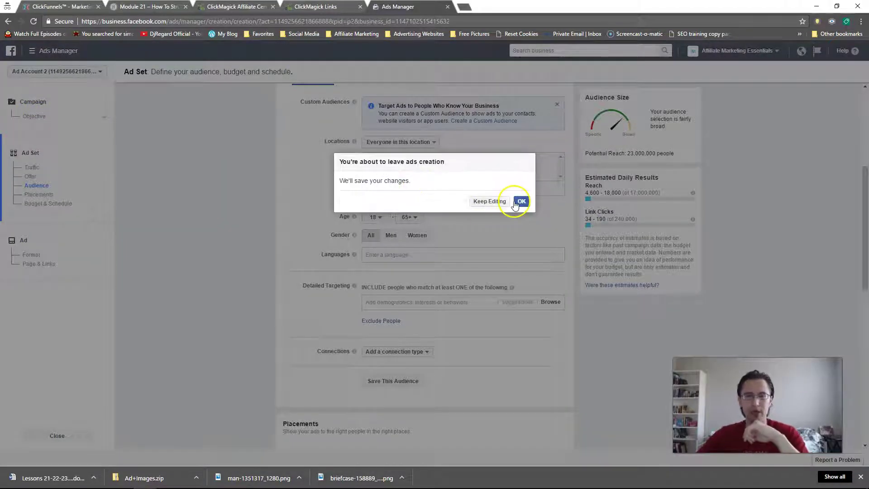
{"action": "left_click", "coordinate": [518, 203]}
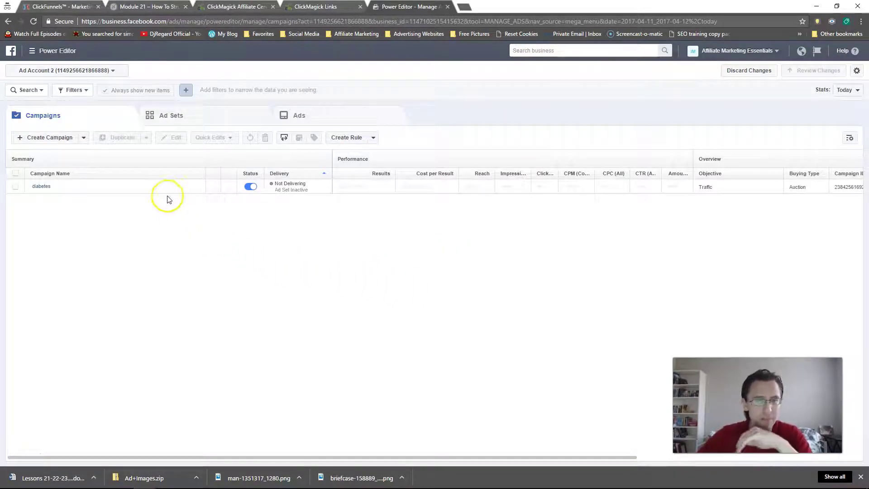
{"action": "left_click", "coordinate": [190, 117]}
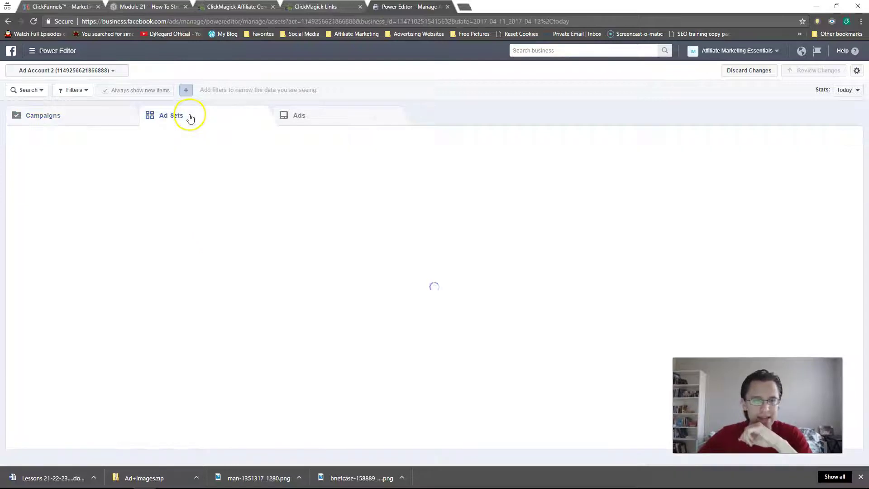
{"action": "left_click", "coordinate": [317, 123]}
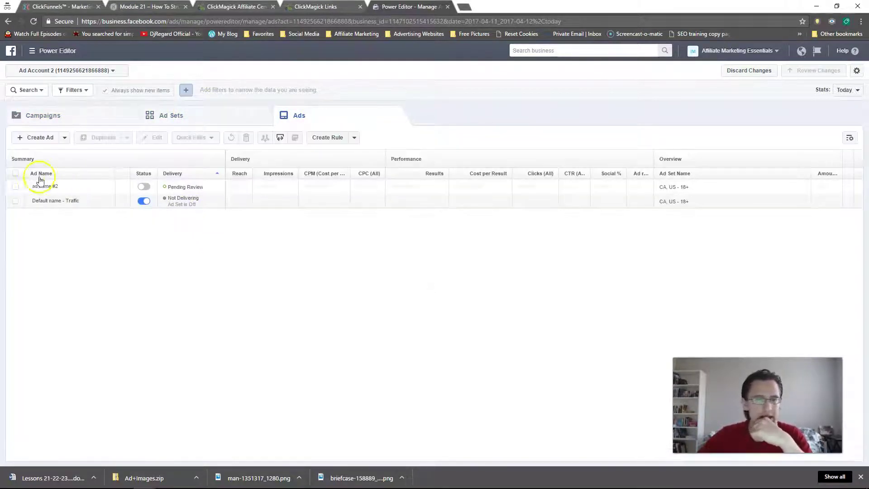
Delete ad name #2 and publish the deletion
{"action": "left_click", "coordinate": [15, 186]}
{"action": "left_click", "coordinate": [245, 139]}
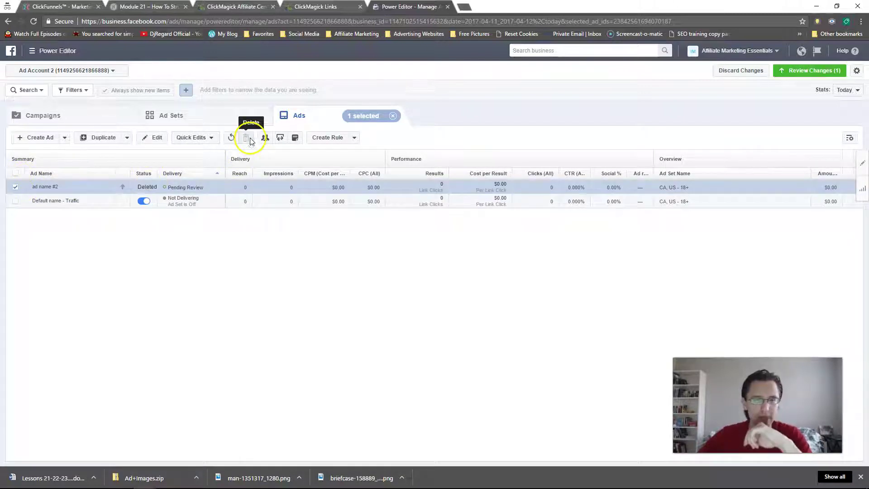
{"action": "left_click", "coordinate": [806, 69]}
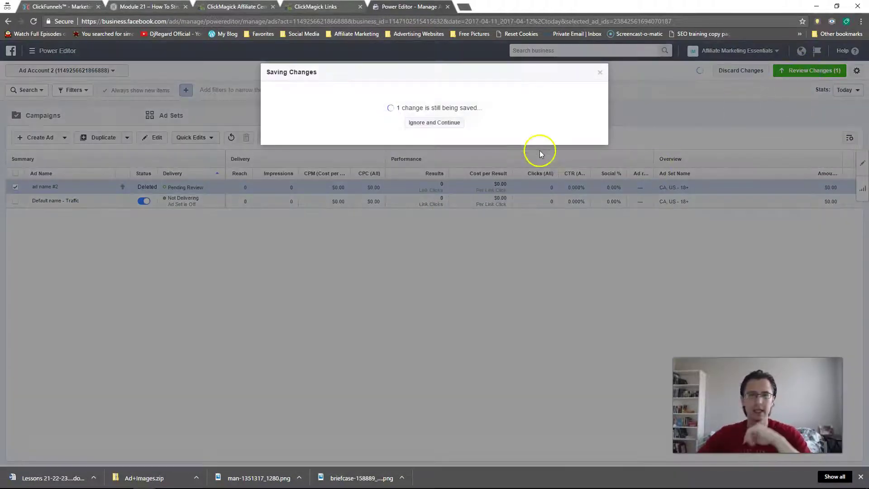
{"action": "left_click", "coordinate": [587, 256]}
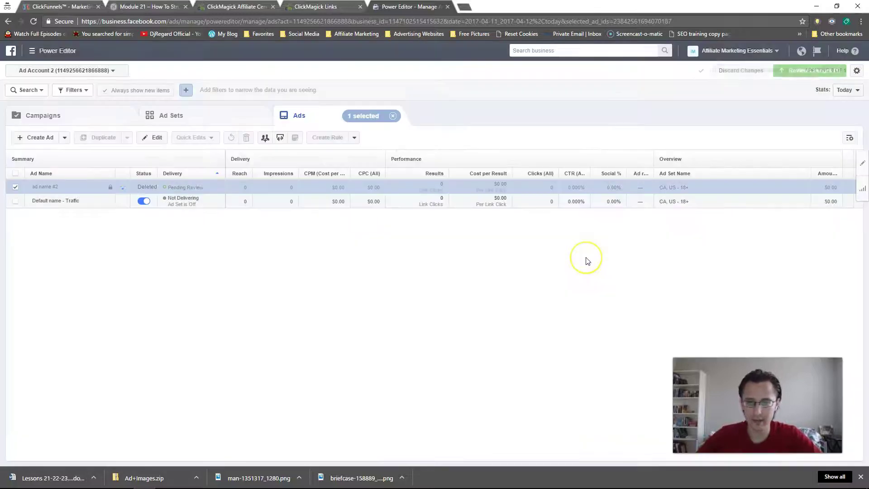
{"action": "left_click_drag", "start_coordinate": [566, 261], "coordinate": [502, 269]}
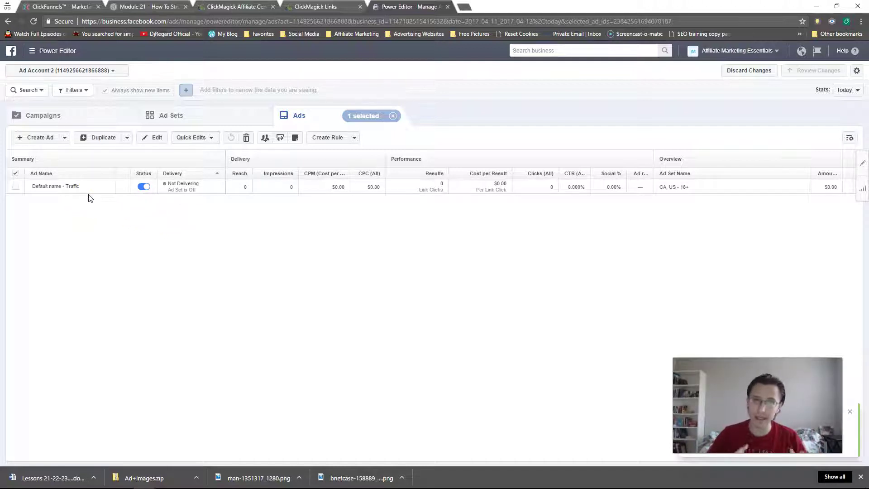
{"action": "left_click", "coordinate": [16, 187]}
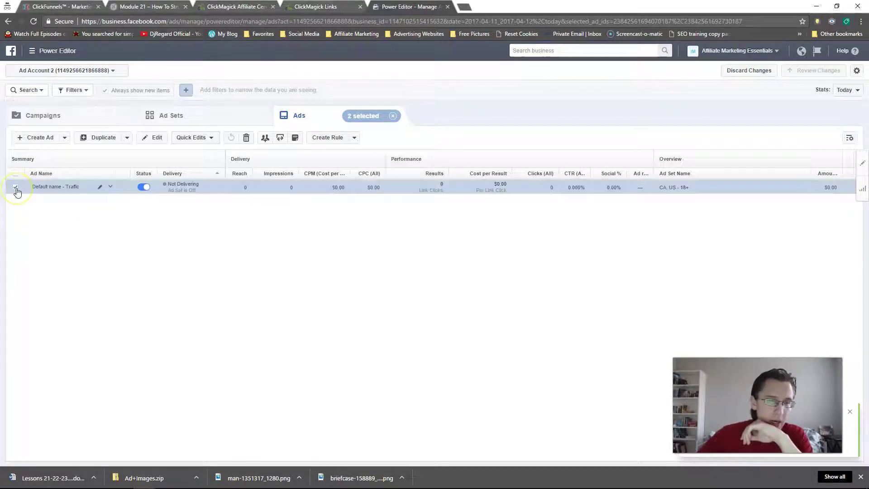
{"action": "left_click", "coordinate": [128, 139]}
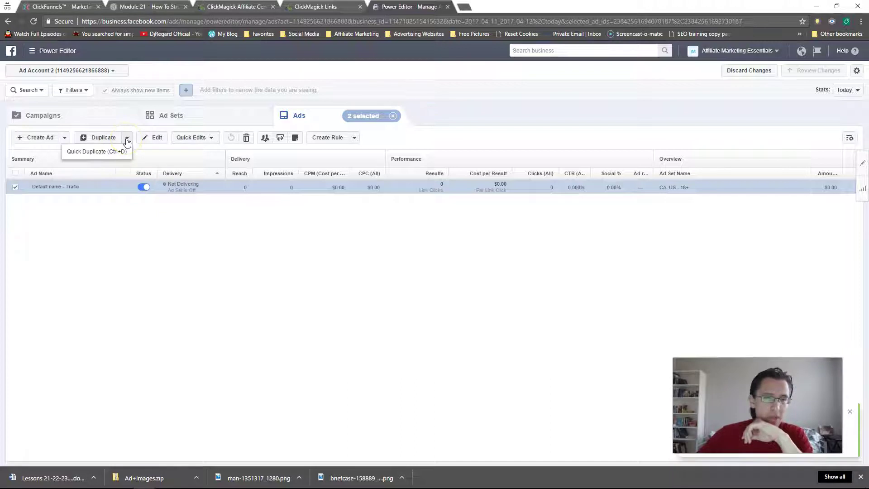
{"action": "left_click", "coordinate": [132, 242]}
{"action": "left_click", "coordinate": [127, 137]}
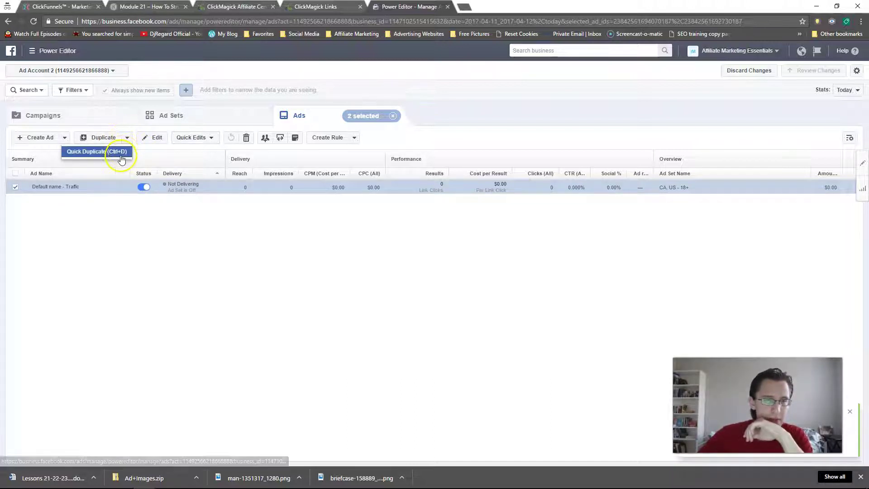
{"action": "right_click", "coordinate": [101, 186]}
{"action": "left_click", "coordinate": [158, 242]}
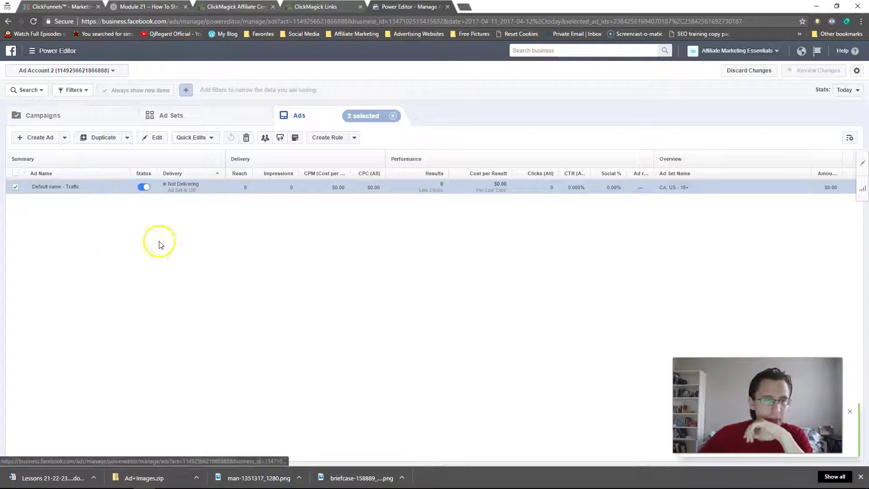
{"action": "left_click", "coordinate": [105, 139]}
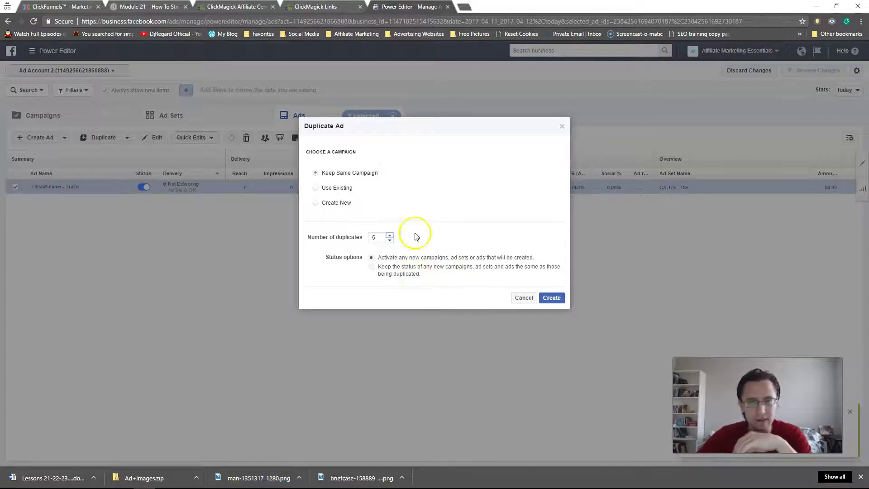
{"action": "left_click", "coordinate": [551, 296]}
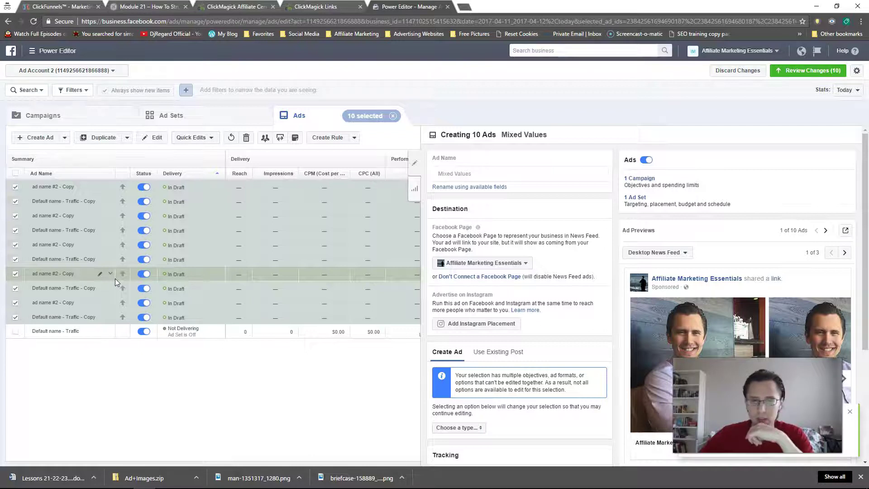
{"action": "left_click", "coordinate": [412, 161]}
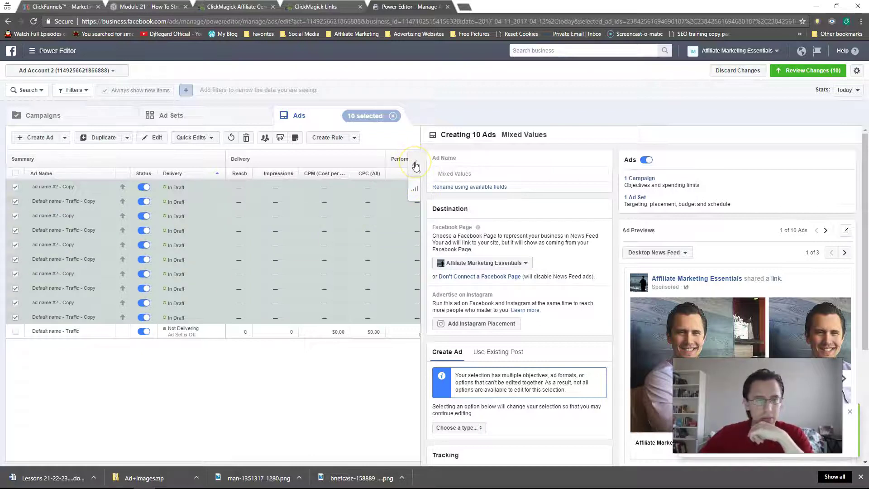
{"action": "left_click", "coordinate": [246, 137]}
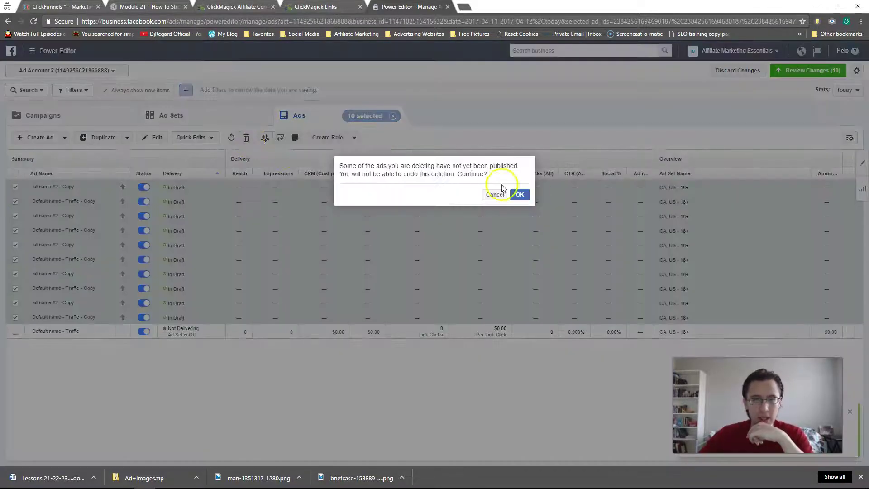
{"action": "left_click", "coordinate": [520, 194]}
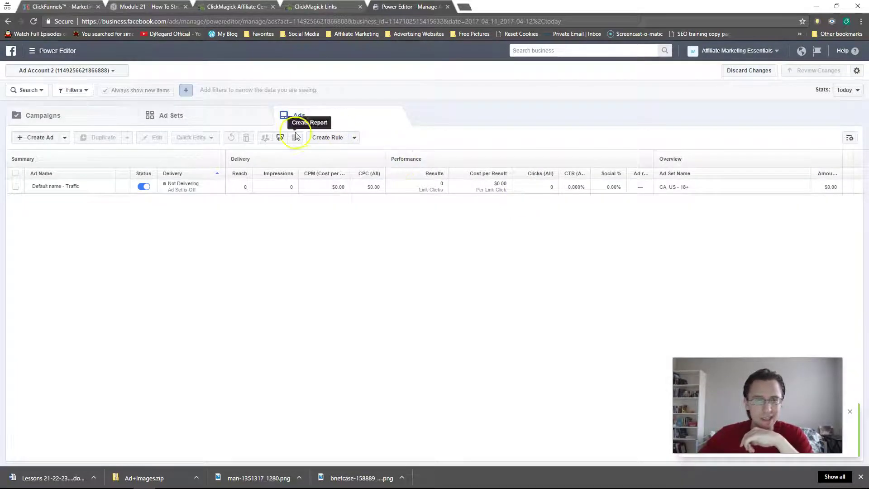
Duplicate Default name - Traffic 5 times in the same campaign, then close the editing panel
{"action": "left_click", "coordinate": [16, 187]}
{"action": "left_click", "coordinate": [128, 138]}
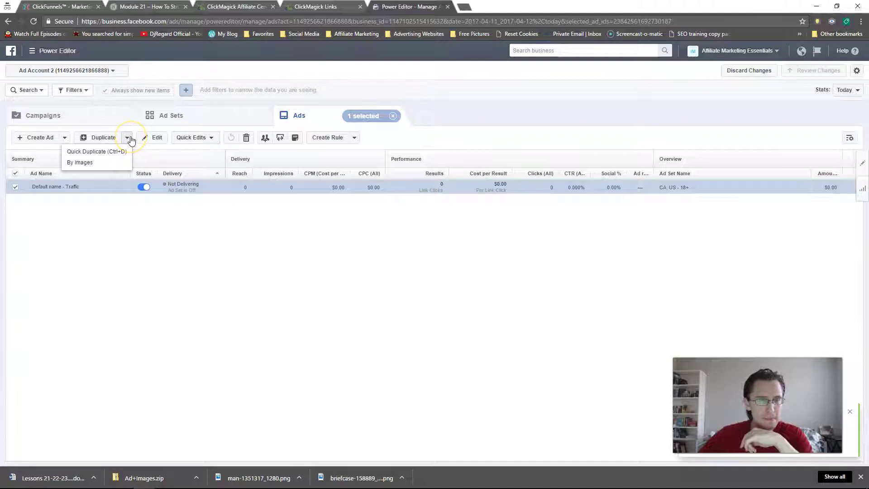
{"action": "left_click", "coordinate": [129, 138]}
{"action": "left_click", "coordinate": [93, 138]}
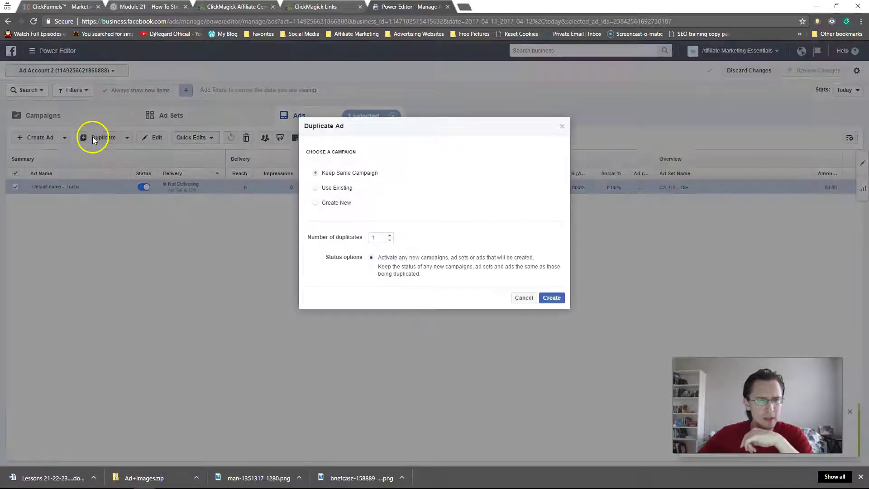
{"action": "left_click", "coordinate": [389, 236]}
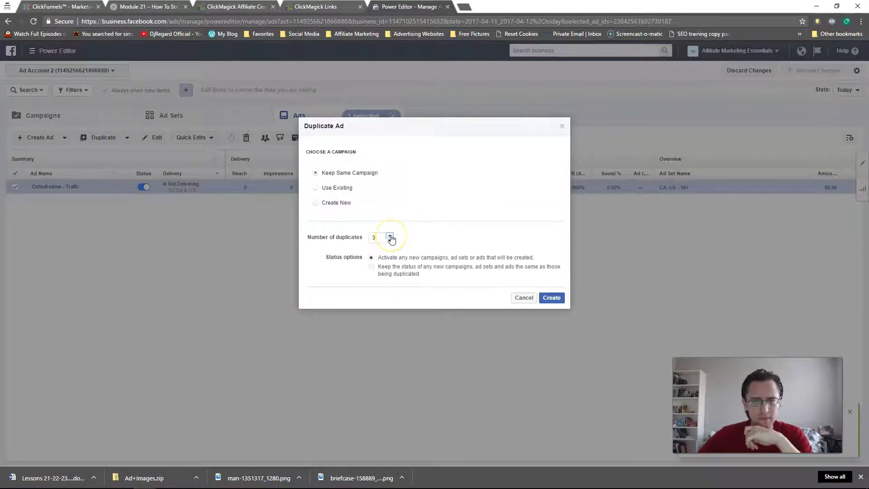
{"action": "left_click", "coordinate": [555, 298]}
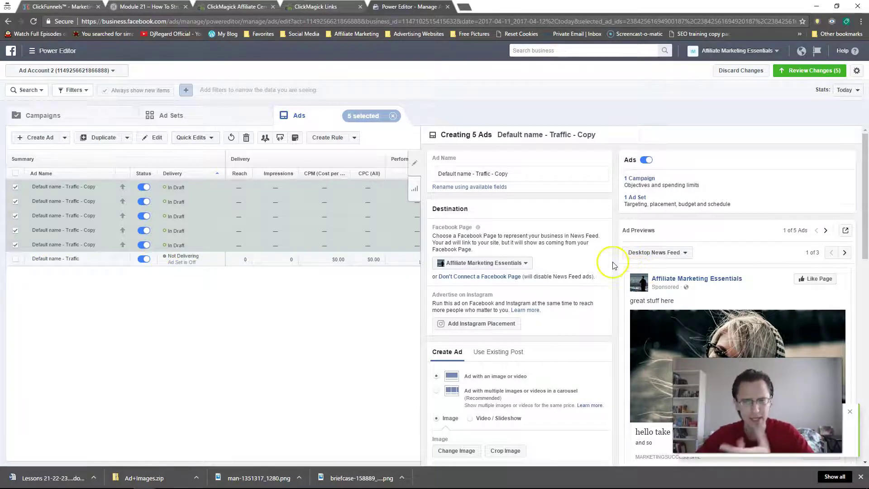
{"action": "scroll", "coordinate": [565, 272], "scroll_direction": "down", "scroll_amount": 5}
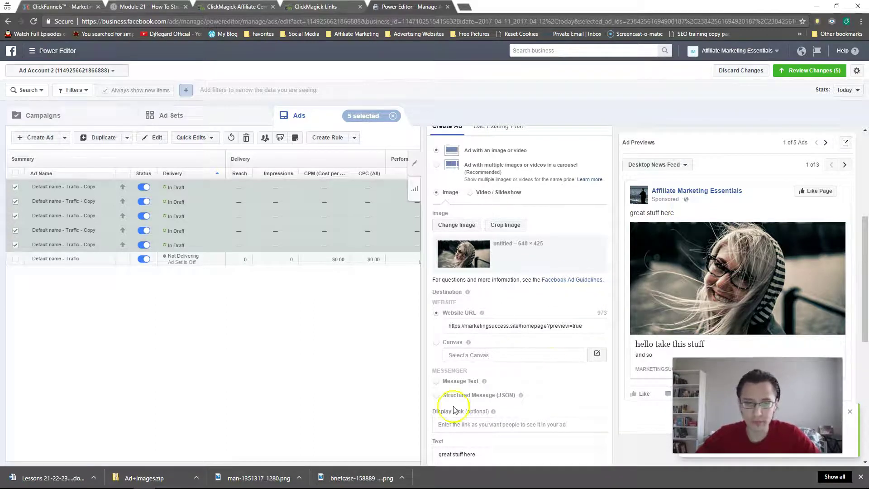
{"action": "scroll", "coordinate": [514, 291], "scroll_direction": "down", "scroll_amount": 3}
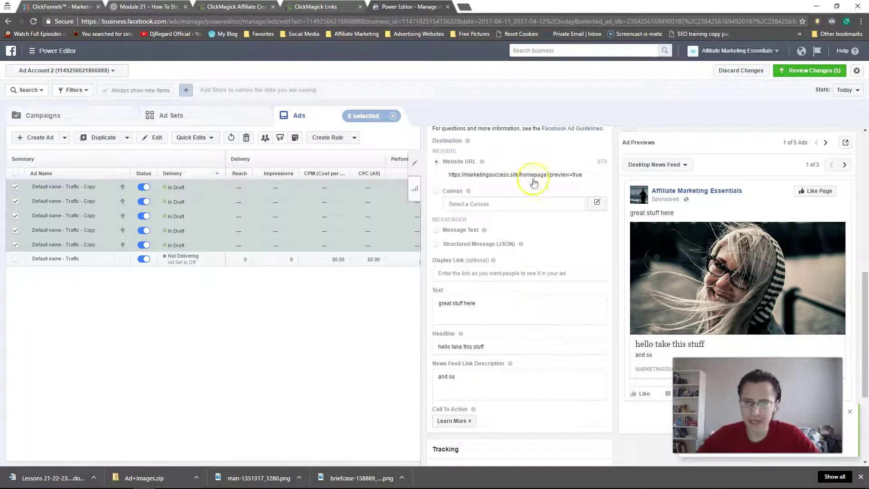
{"action": "scroll", "coordinate": [499, 277], "scroll_direction": "up", "scroll_amount": 5}
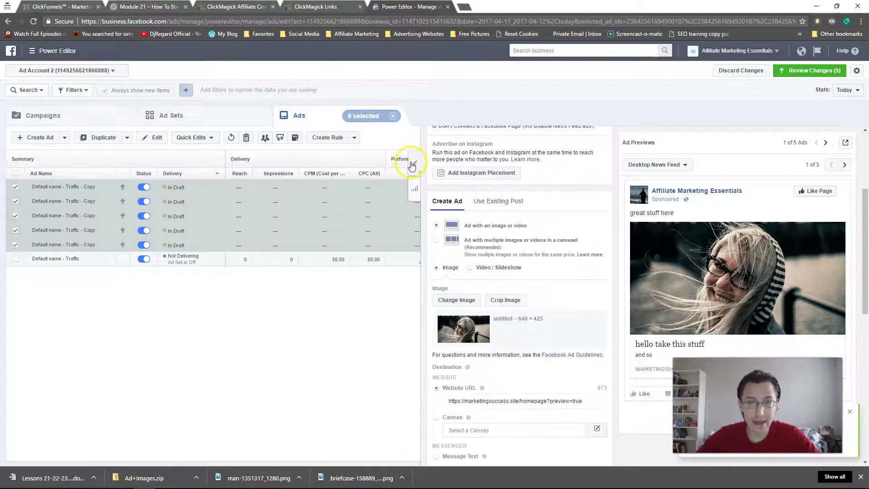
{"action": "left_click", "coordinate": [412, 164]}
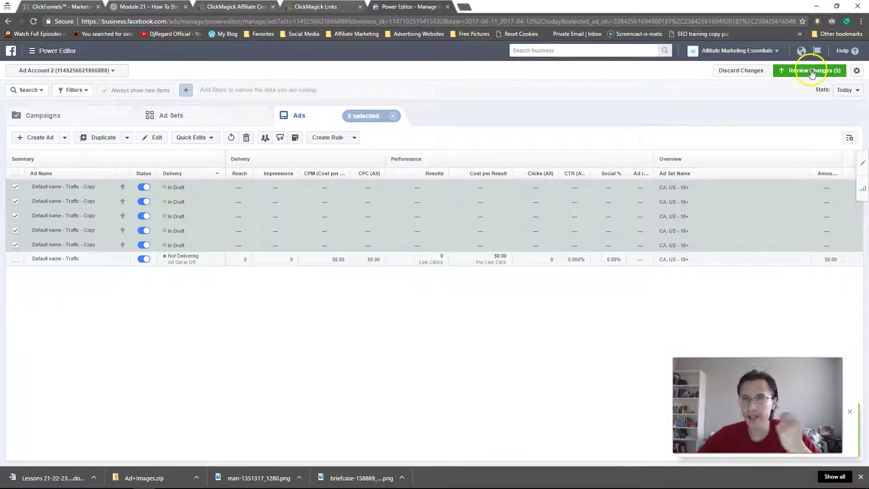
Look through the row and quick edit options for the draft copies
{"action": "left_click", "coordinate": [110, 245]}
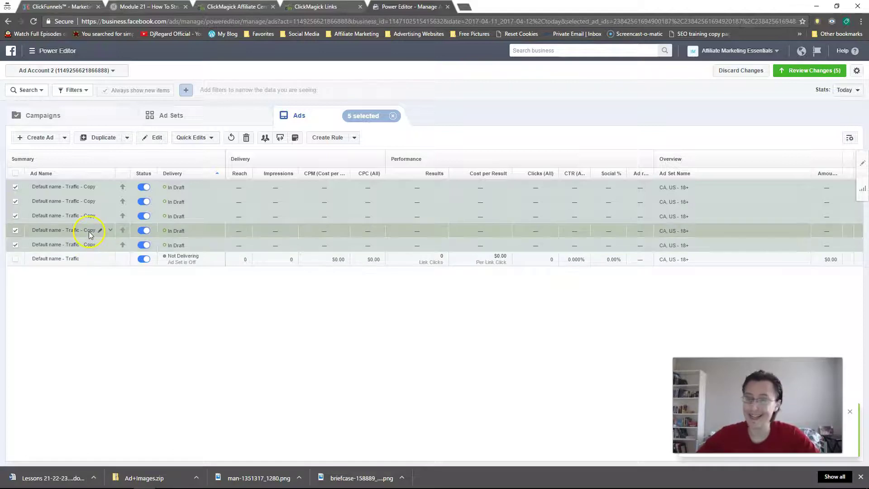
{"action": "left_click", "coordinate": [109, 247]}
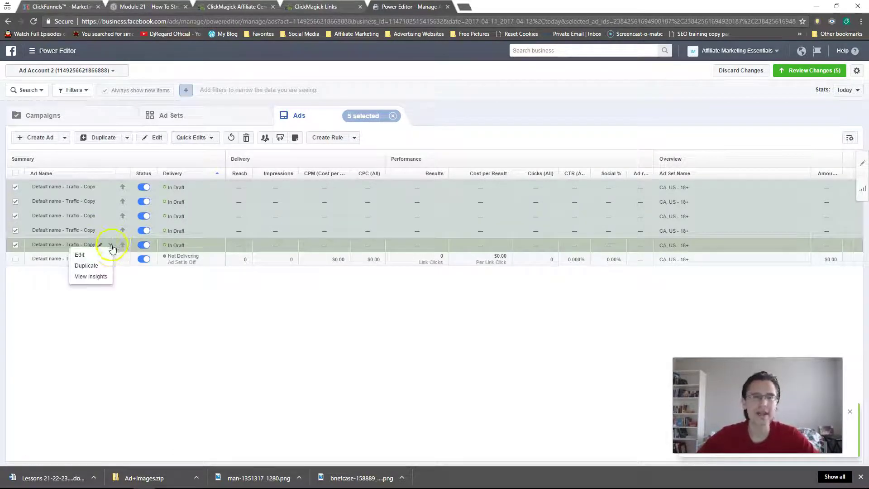
{"action": "left_click", "coordinate": [111, 187]}
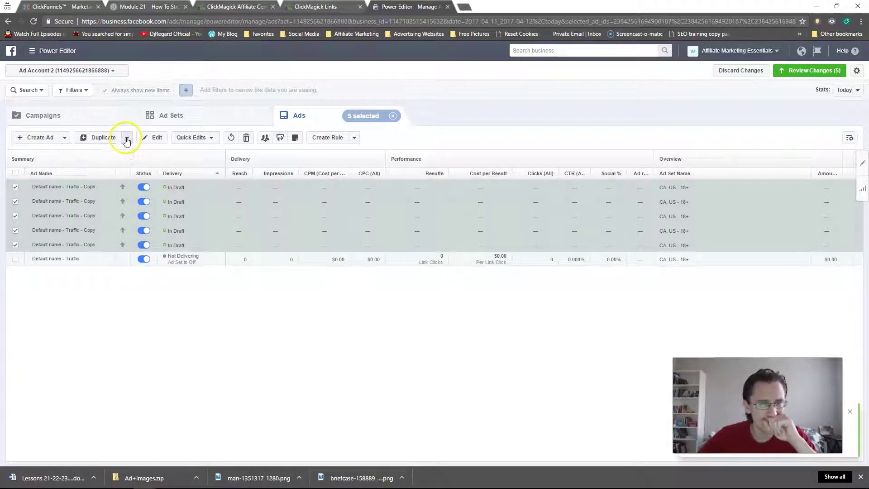
{"action": "left_click", "coordinate": [212, 140]}
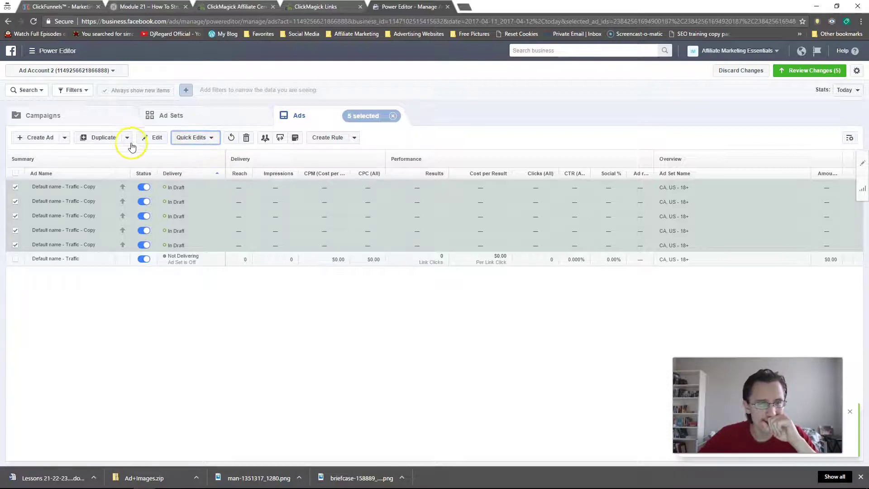
Quick-duplicate only the fifth copy, creating Default name - Traffic - Copy 2
{"action": "left_click", "coordinate": [15, 173]}
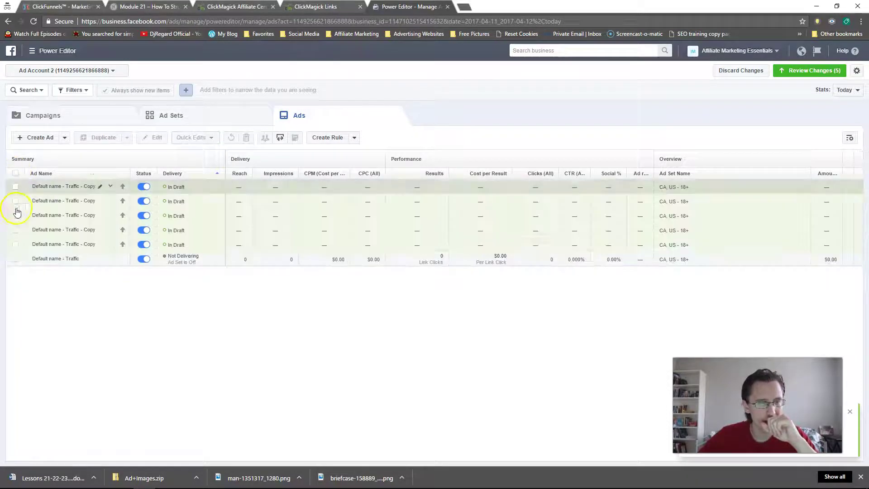
{"action": "left_click", "coordinate": [15, 245]}
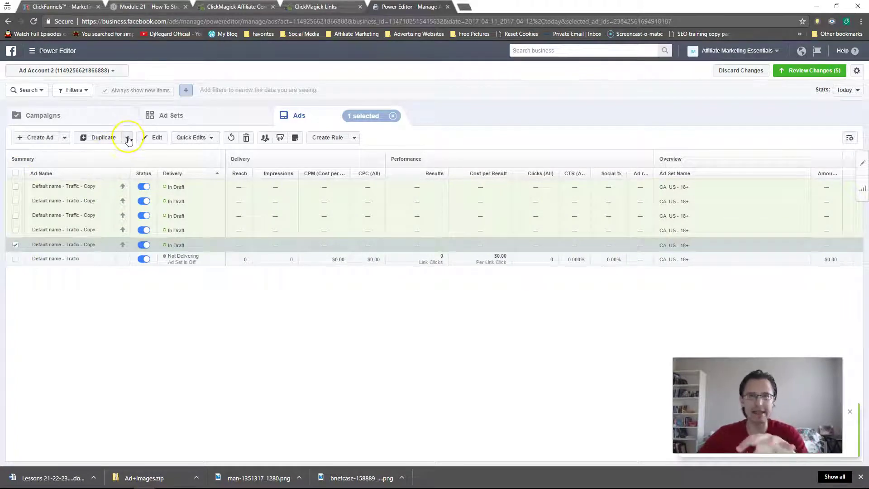
{"action": "left_click", "coordinate": [128, 138]}
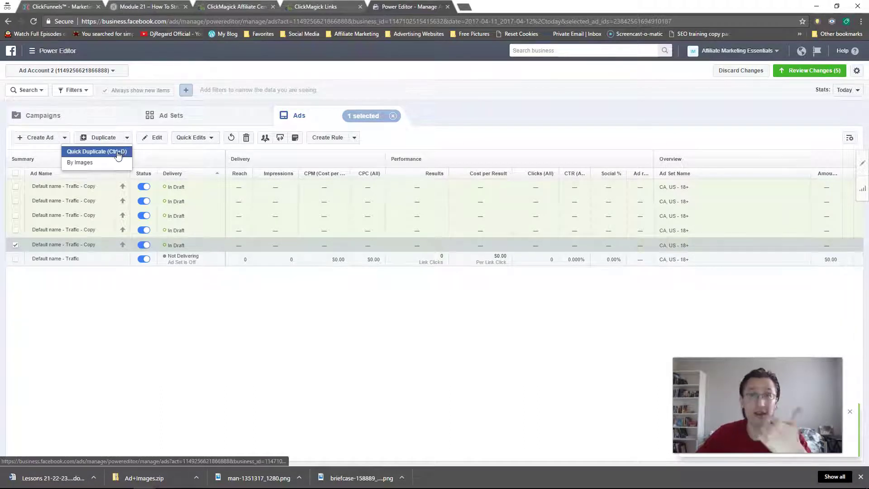
{"action": "left_click", "coordinate": [116, 167]}
{"action": "left_click", "coordinate": [112, 152]}
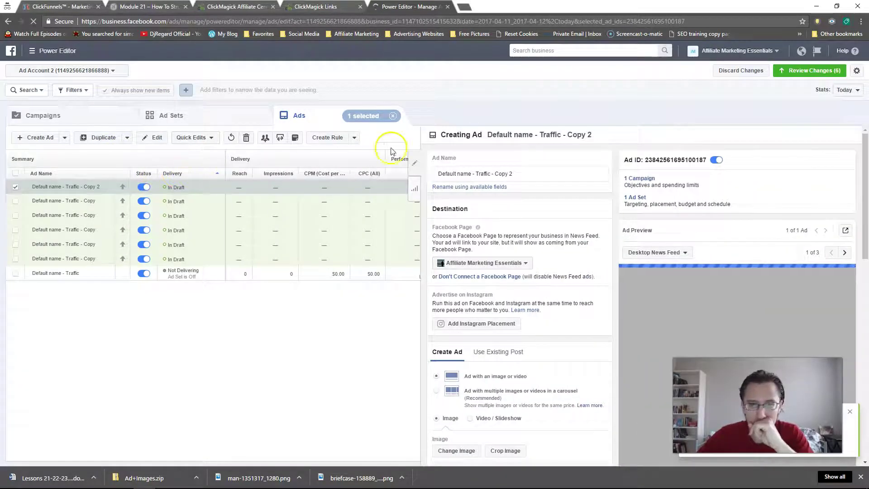
{"action": "left_click", "coordinate": [415, 167]}
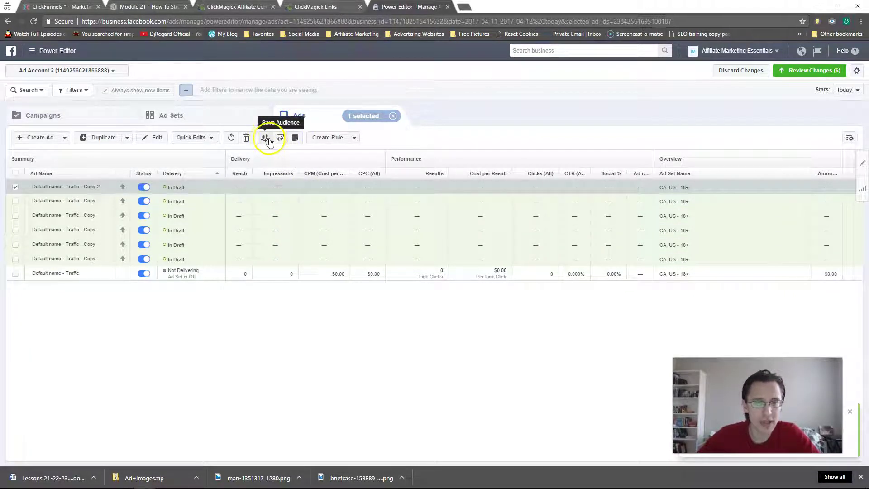
Select the CA, US - 18+ ad set and start a Split Audience duplicate
{"action": "left_click", "coordinate": [355, 138]}
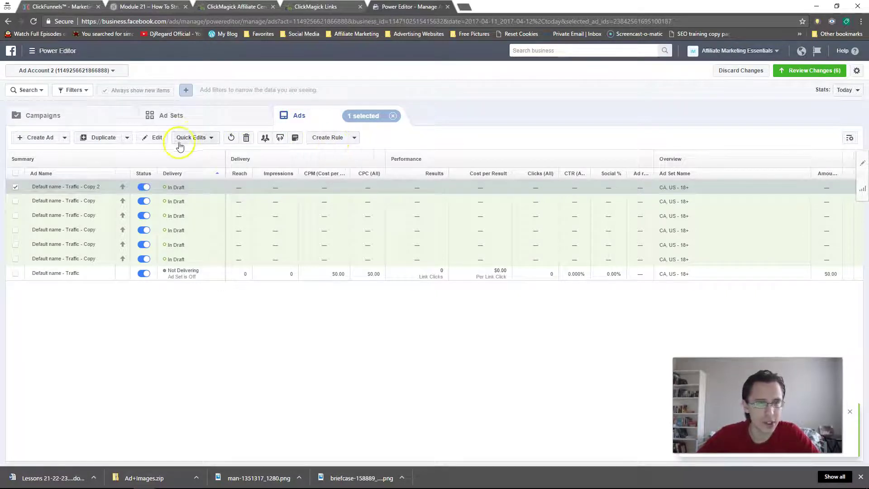
{"action": "left_click", "coordinate": [177, 118]}
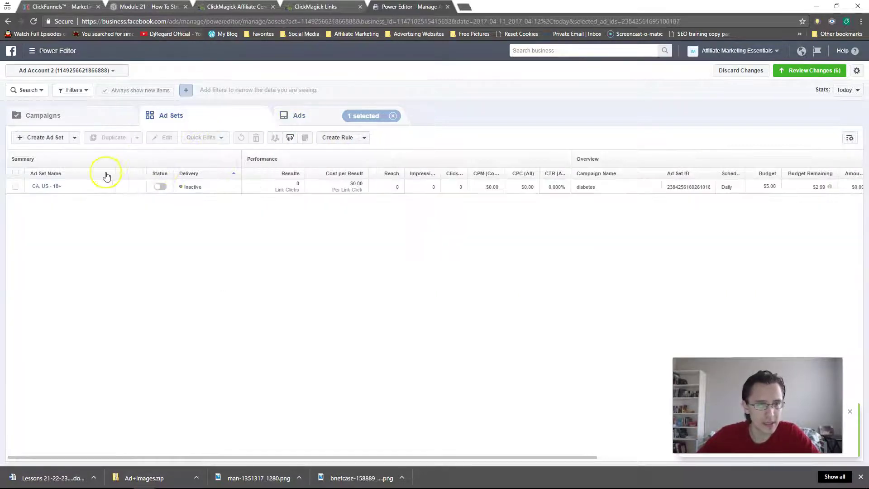
{"action": "left_click", "coordinate": [15, 188]}
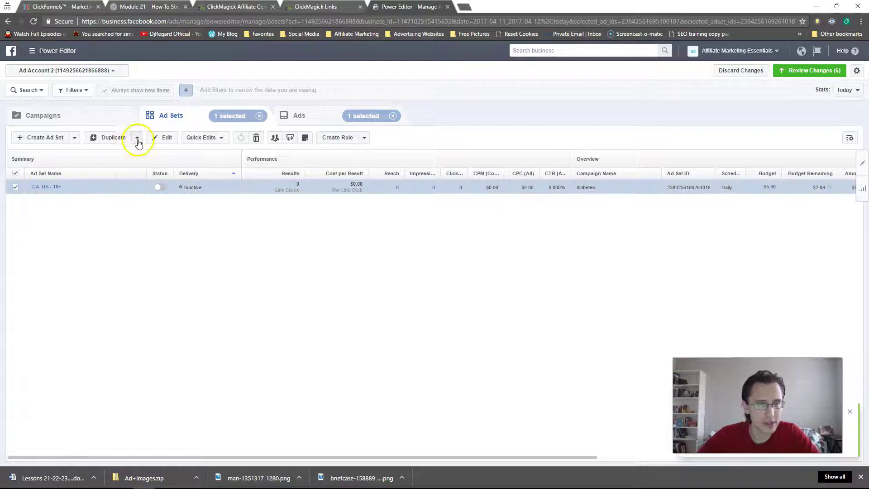
{"action": "left_click", "coordinate": [137, 138]}
{"action": "left_click", "coordinate": [137, 140]}
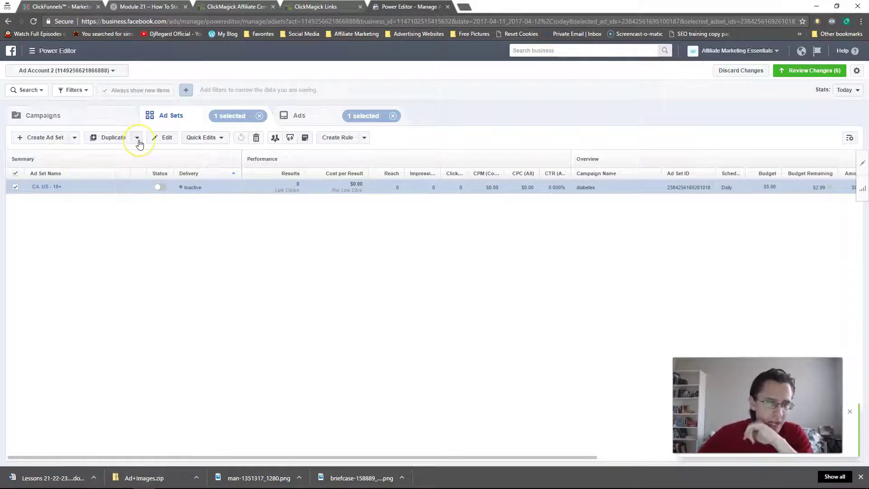
{"action": "left_click", "coordinate": [138, 142]}
{"action": "left_click", "coordinate": [94, 162]}
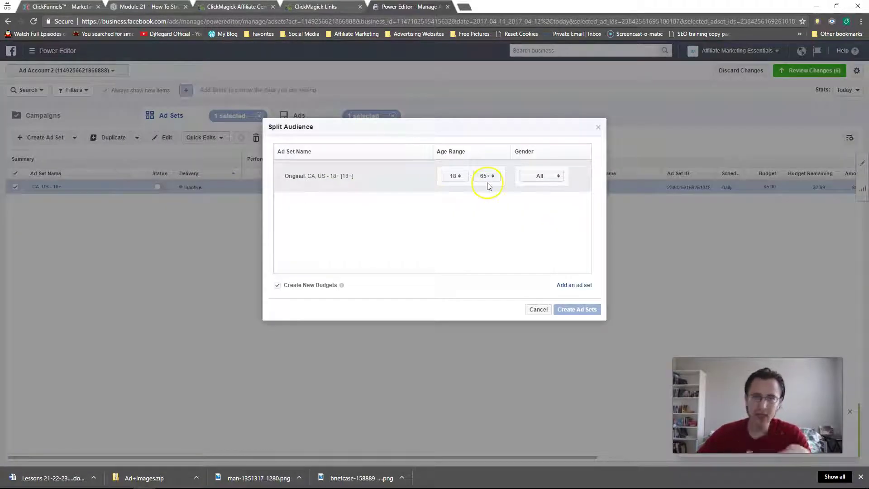
Add new ad sets to the split and make the first one 18-60, men only
{"action": "left_click", "coordinate": [572, 289]}
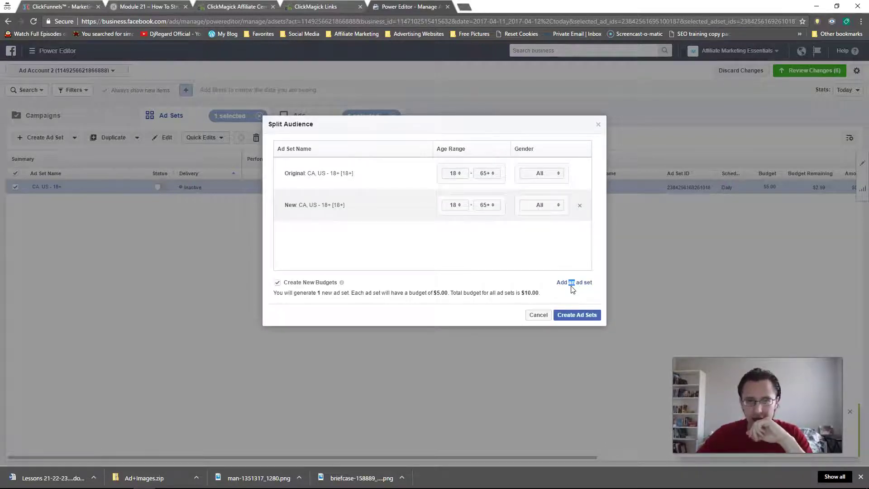
{"action": "double_click", "coordinate": [566, 284]}
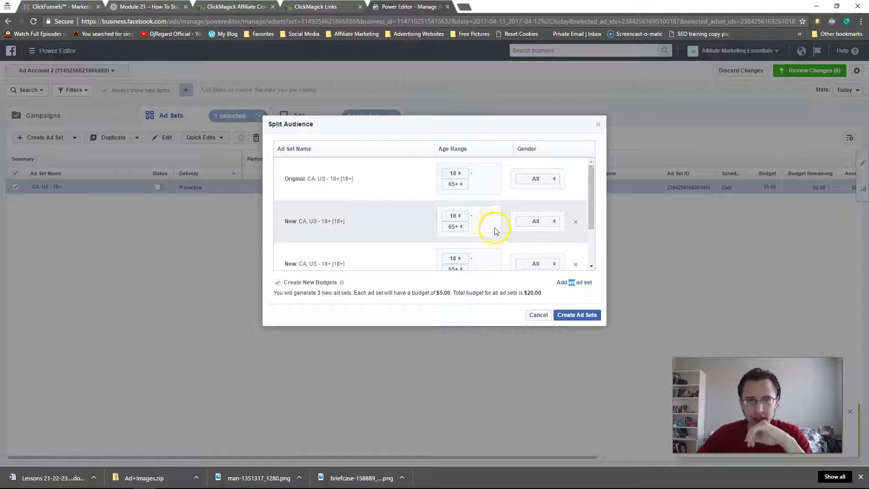
{"action": "left_click", "coordinate": [459, 225]}
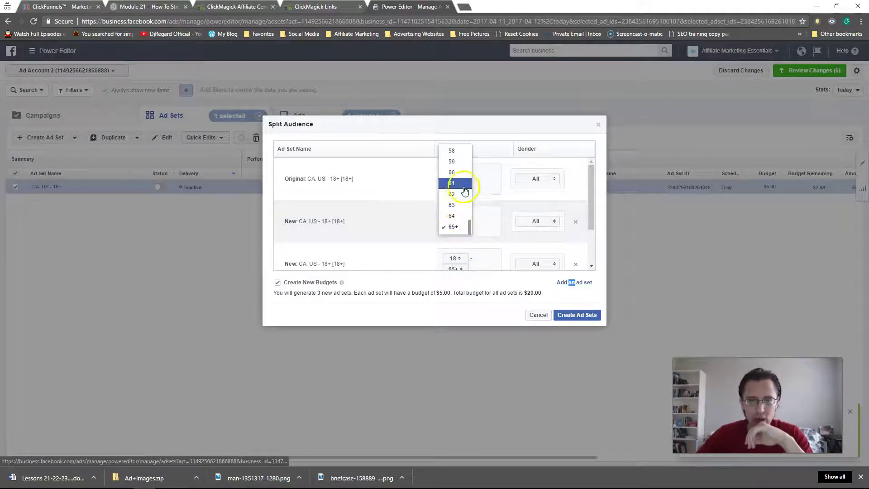
{"action": "left_click", "coordinate": [453, 171]}
{"action": "left_click", "coordinate": [534, 220]}
{"action": "left_click", "coordinate": [533, 232]}
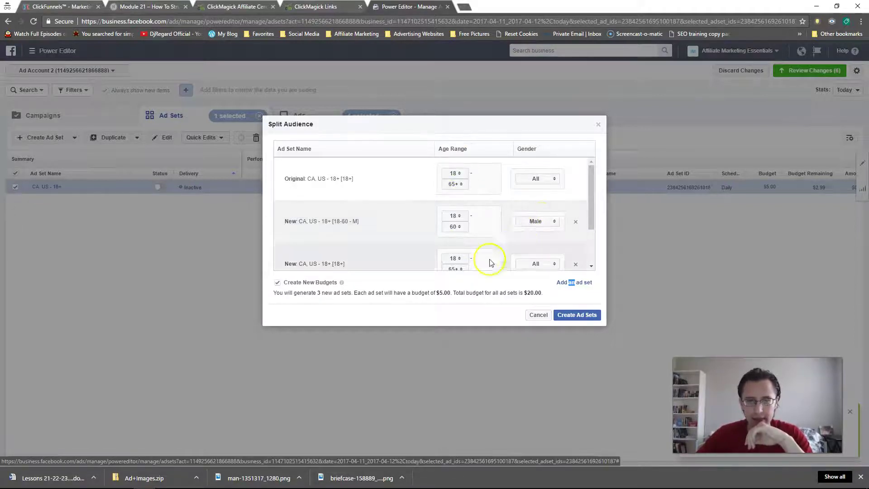
Make the second ad set 18-60, women only, create the ad sets, and collapse the editor
{"action": "left_click", "coordinate": [455, 269]}
{"action": "left_click", "coordinate": [452, 214]}
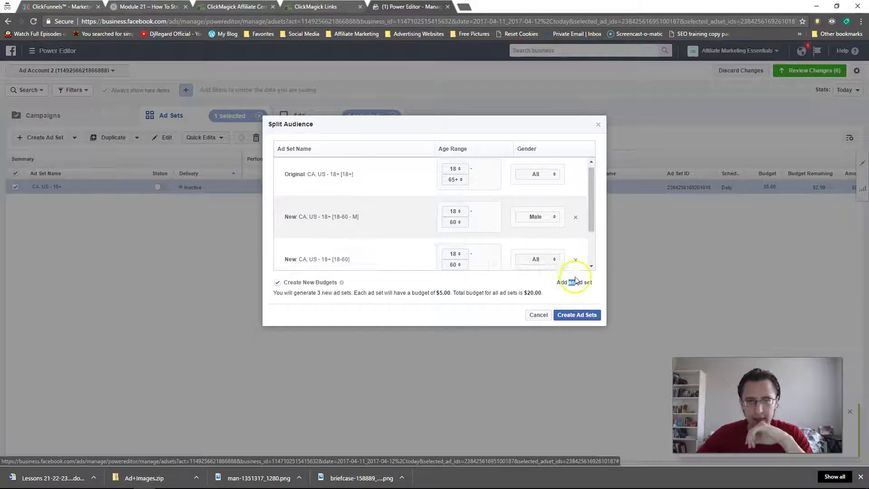
{"action": "left_click", "coordinate": [545, 259]}
{"action": "left_click", "coordinate": [528, 281]}
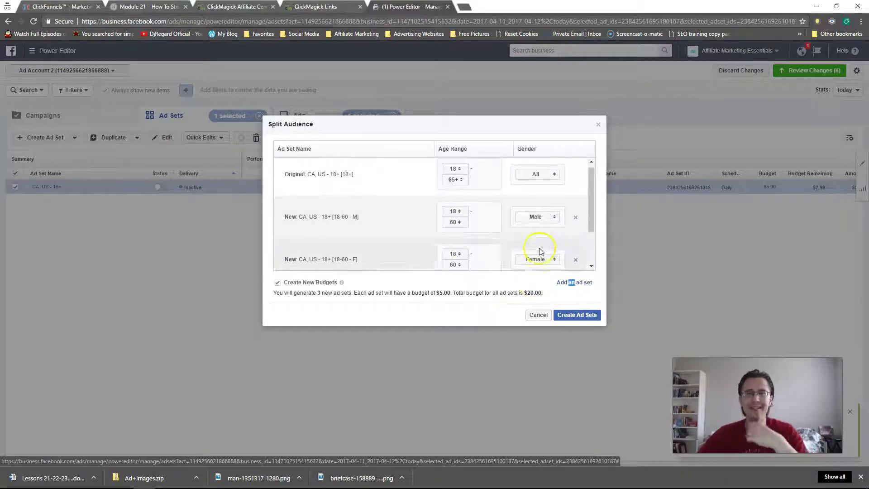
{"action": "left_click", "coordinate": [583, 316]}
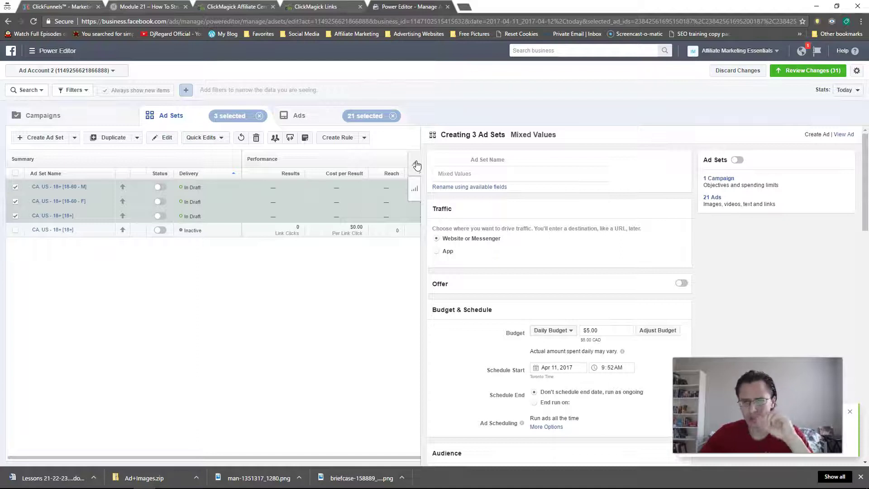
{"action": "left_click", "coordinate": [416, 166]}
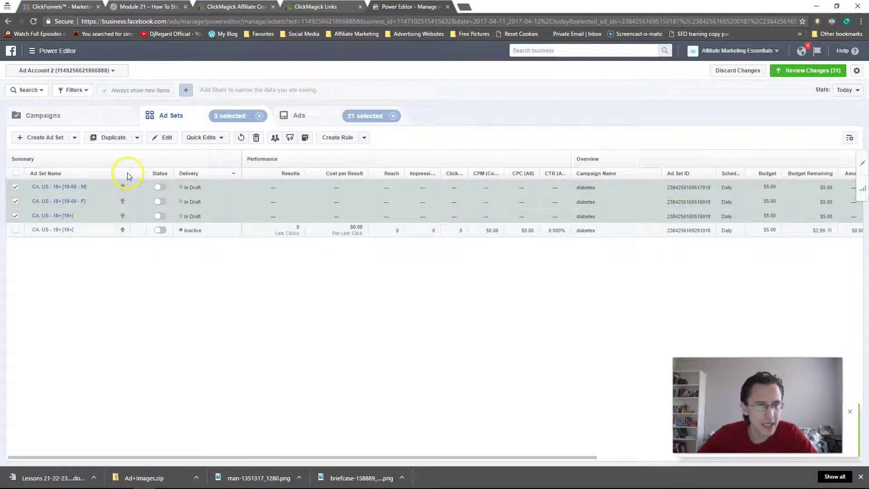
Delete the three draft ad sets and switch over to Ads Manager
{"action": "left_click", "coordinate": [256, 138]}
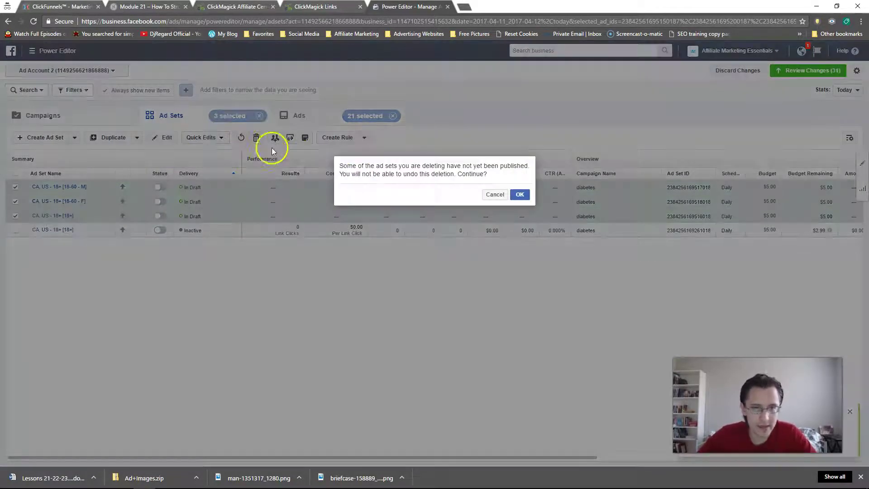
{"action": "left_click", "coordinate": [524, 195]}
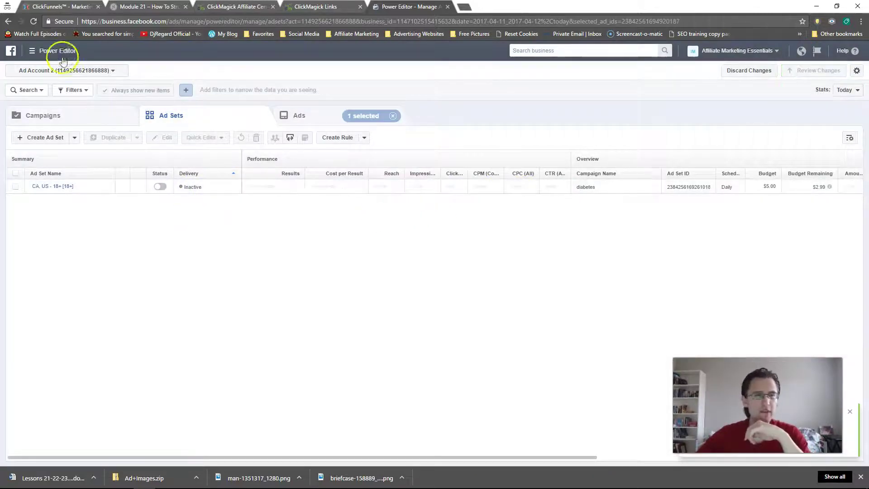
{"action": "left_click", "coordinate": [58, 58]}
{"action": "left_click", "coordinate": [35, 95]}
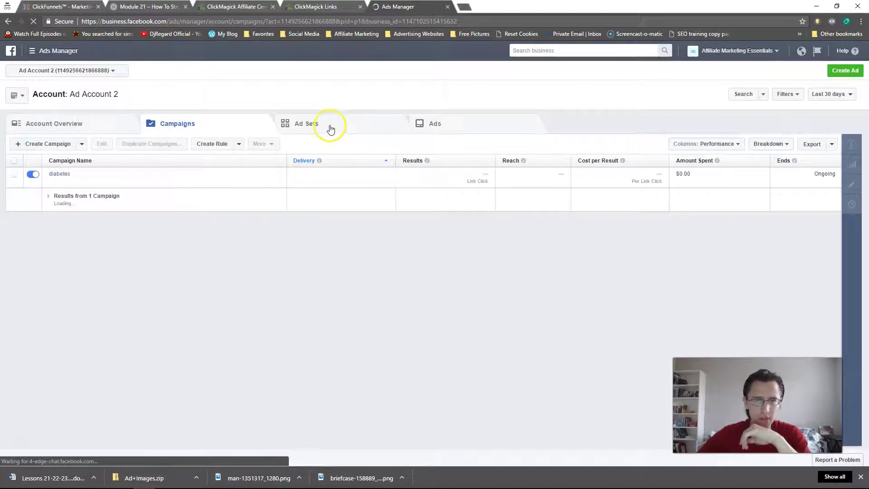
In the Ads tab, select the Default name - Traffic ad and start duplicating it
{"action": "left_click", "coordinate": [329, 130]}
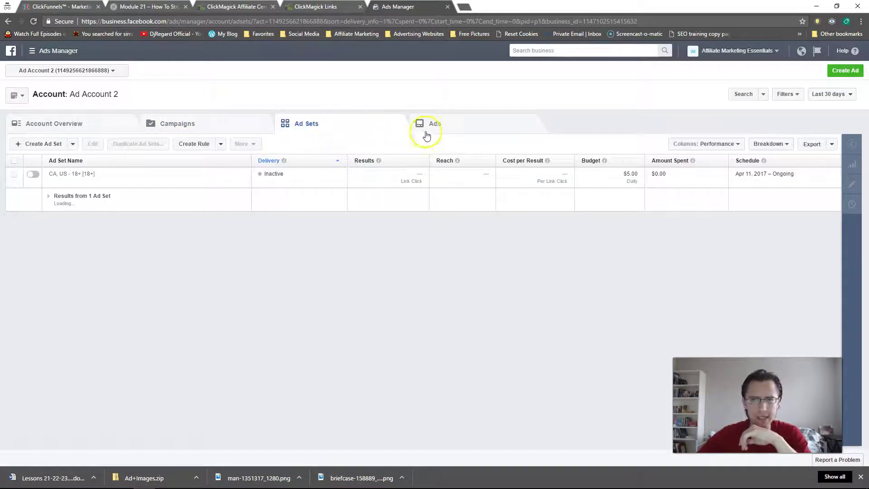
{"action": "left_click", "coordinate": [484, 128]}
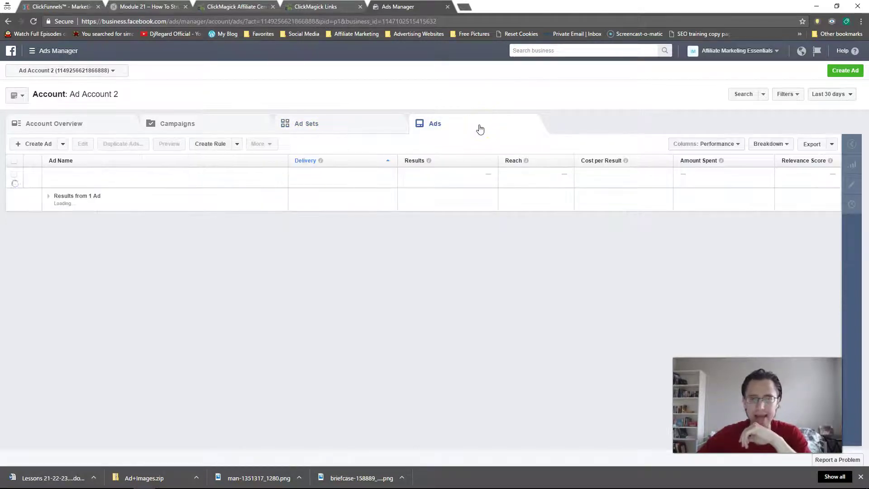
{"action": "left_click", "coordinate": [14, 176]}
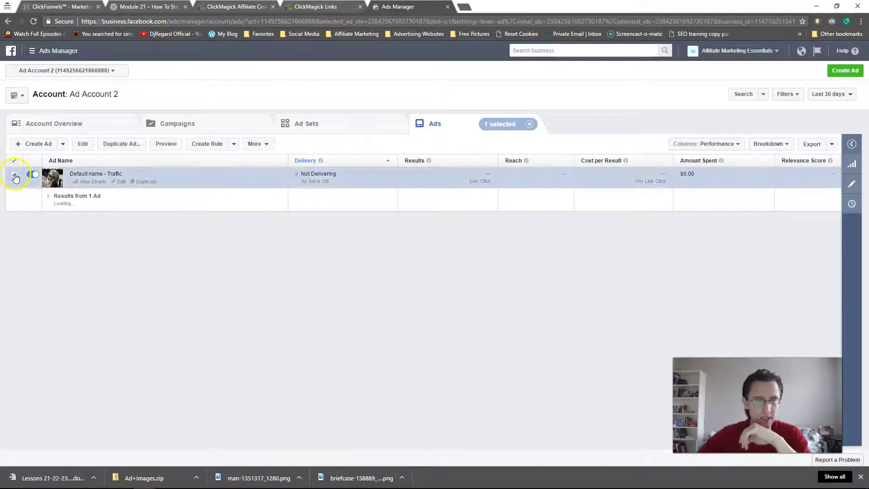
{"action": "left_click", "coordinate": [125, 148]}
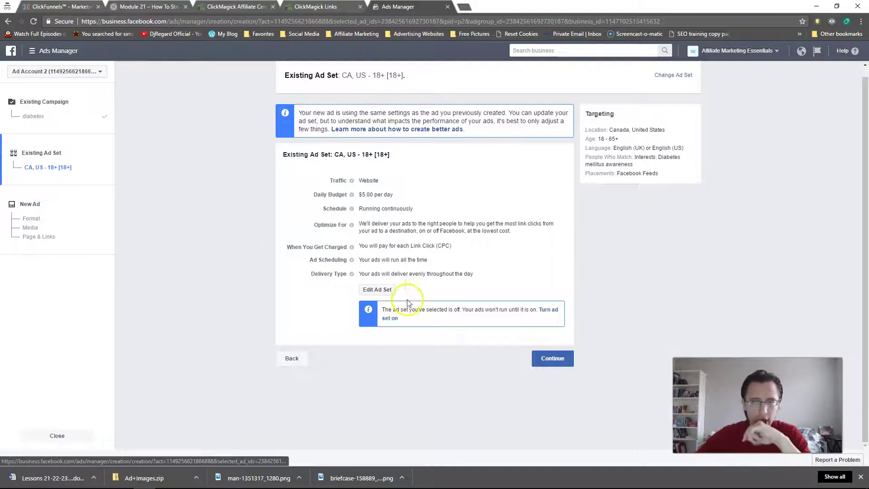
Keep the existing CA, US - 18+ ad set, review the creative, and place the order for the duplicate ad
{"action": "left_click", "coordinate": [553, 358]}
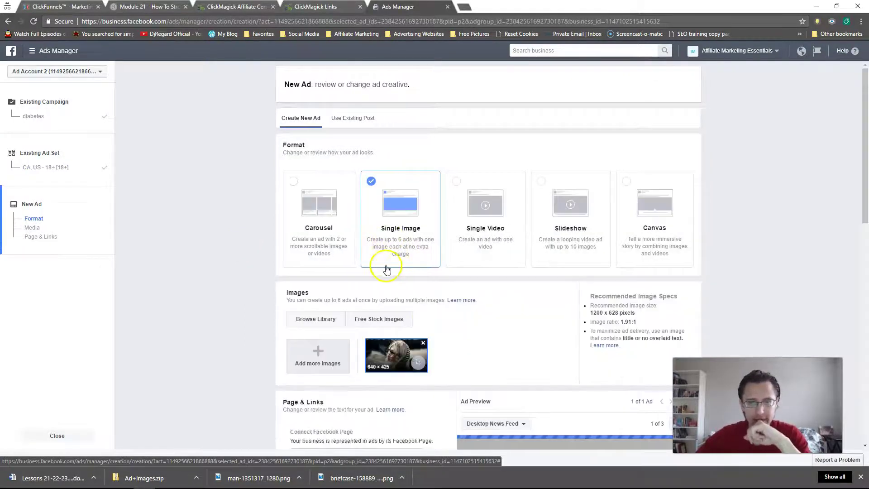
{"action": "scroll", "coordinate": [407, 269], "scroll_direction": "down", "scroll_amount": 10}
{"action": "scroll", "coordinate": [393, 237], "scroll_direction": "down", "scroll_amount": 2}
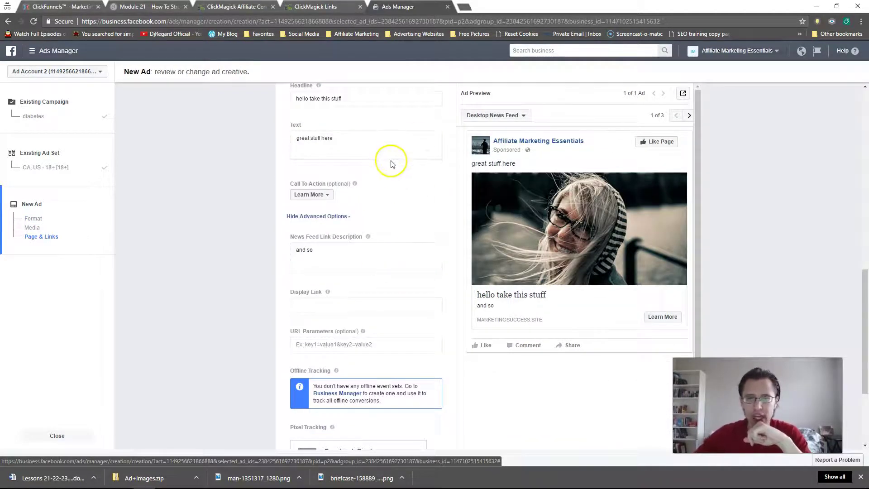
{"action": "scroll", "coordinate": [390, 163], "scroll_direction": "up", "scroll_amount": 3}
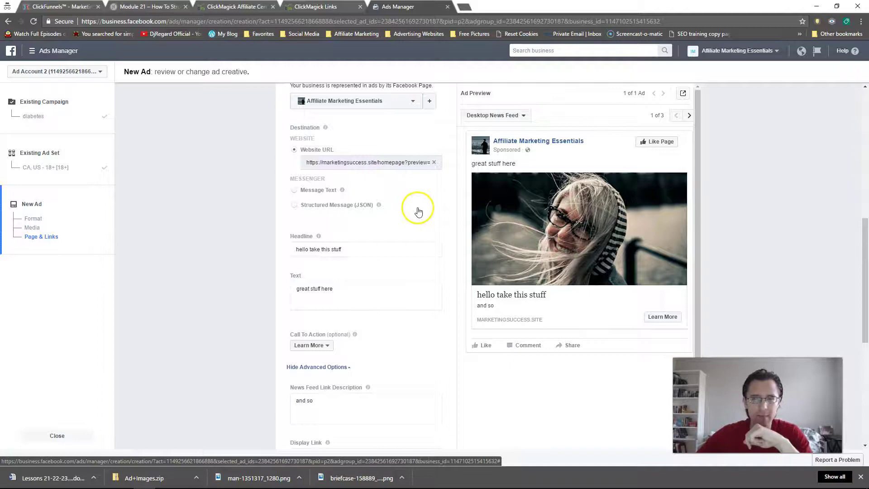
{"action": "scroll", "coordinate": [415, 208], "scroll_direction": "up", "scroll_amount": 3}
{"action": "scroll", "coordinate": [355, 297], "scroll_direction": "down", "scroll_amount": 8}
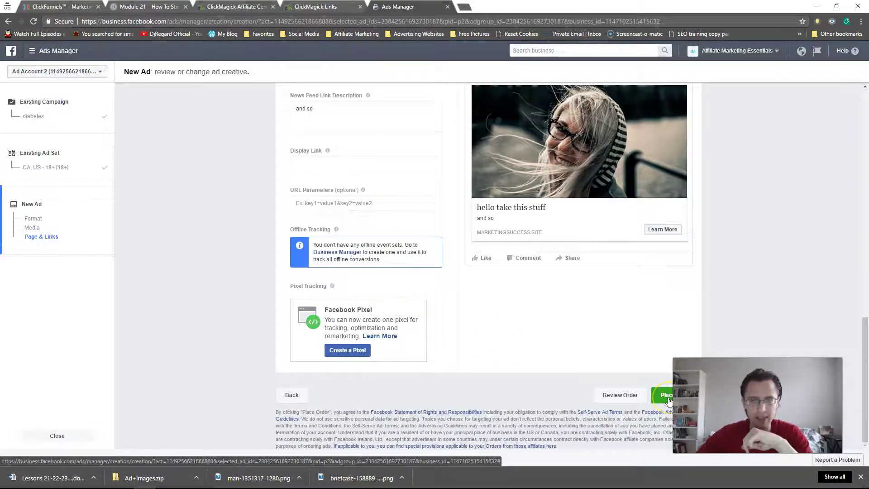
{"action": "left_click", "coordinate": [667, 398]}
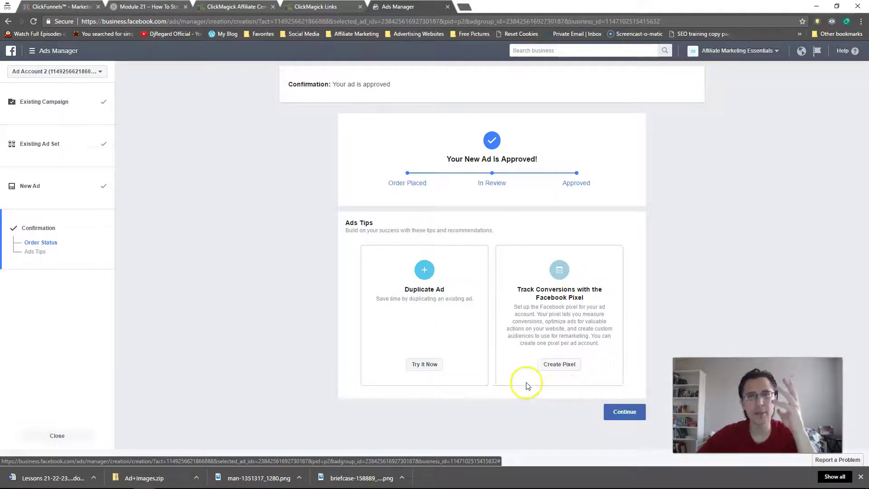
{"action": "left_click", "coordinate": [624, 411]}
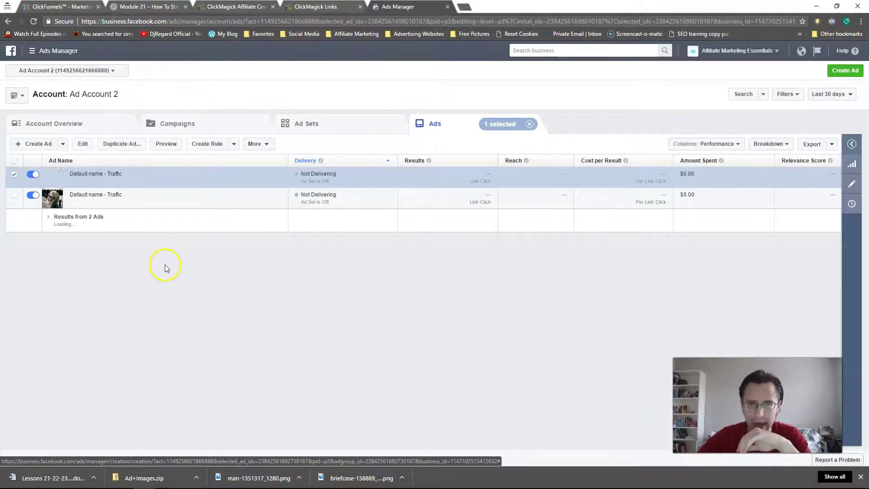
{"action": "left_click", "coordinate": [13, 197]}
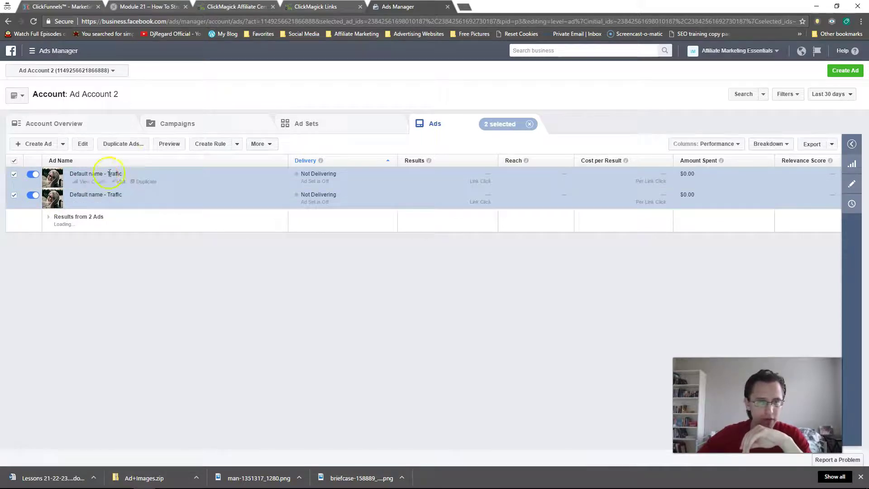
{"action": "left_click", "coordinate": [124, 144]}
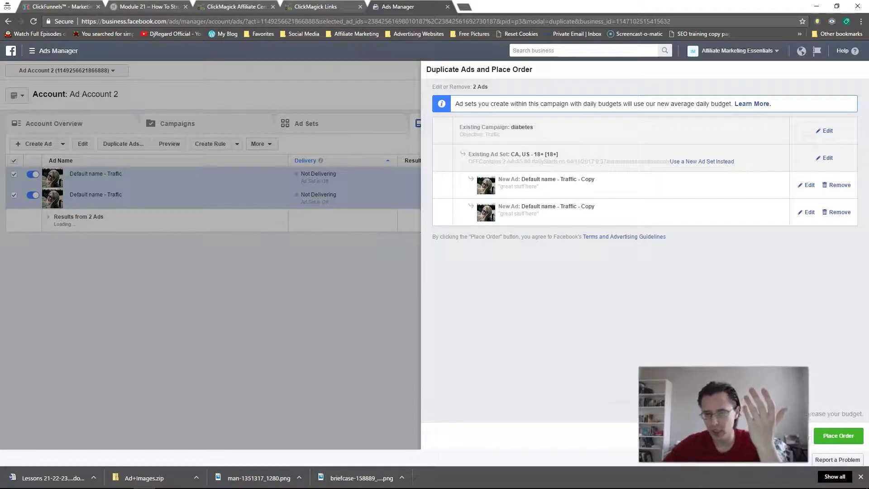
{"action": "left_click", "coordinate": [795, 436]}
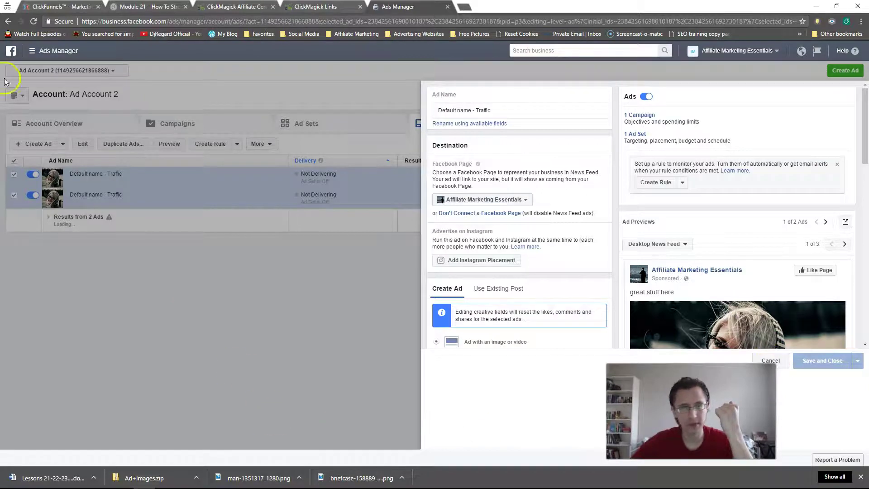
{"action": "left_click", "coordinate": [33, 22]}
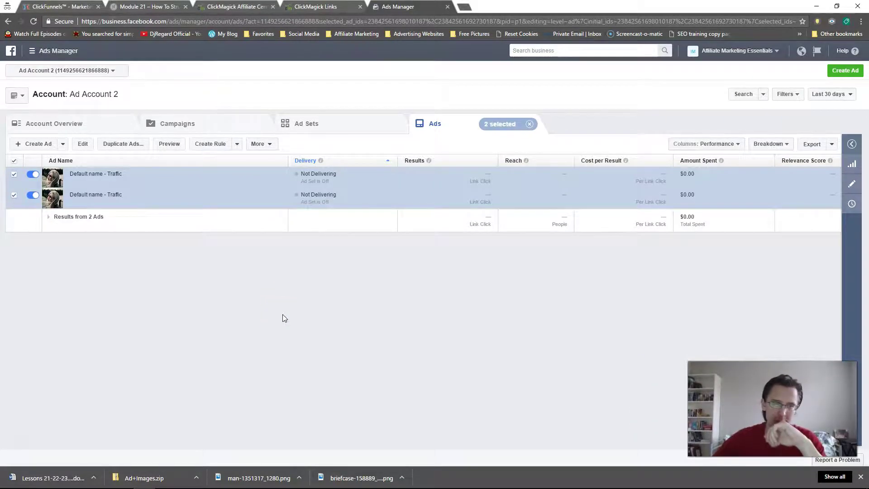
Look through the ad tools menu and column presets without changing anything
{"action": "left_click", "coordinate": [281, 299]}
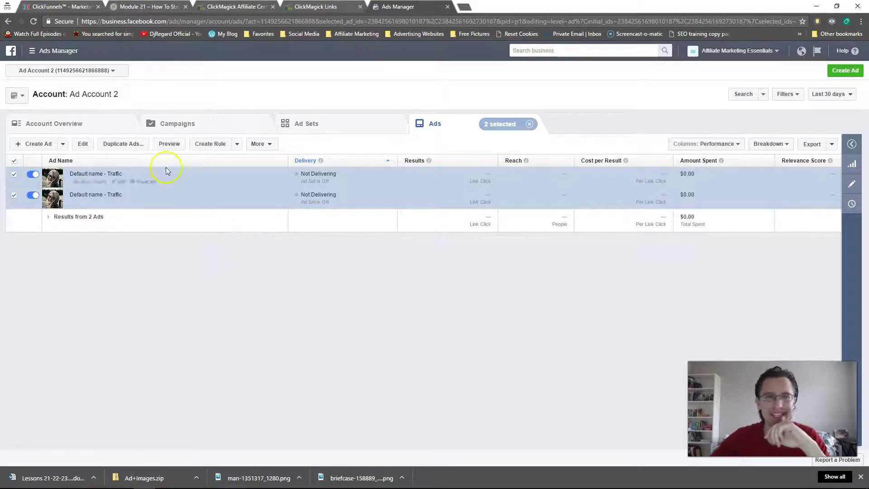
{"action": "left_click", "coordinate": [40, 51]}
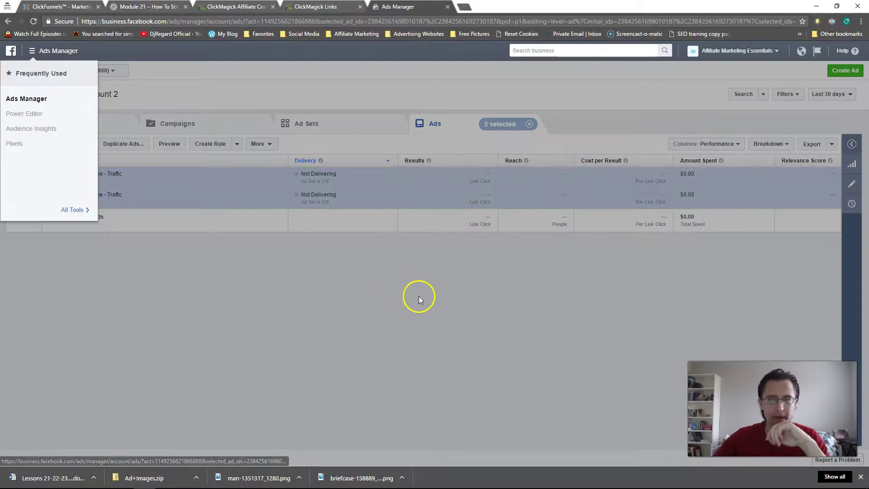
{"action": "left_click", "coordinate": [37, 51]}
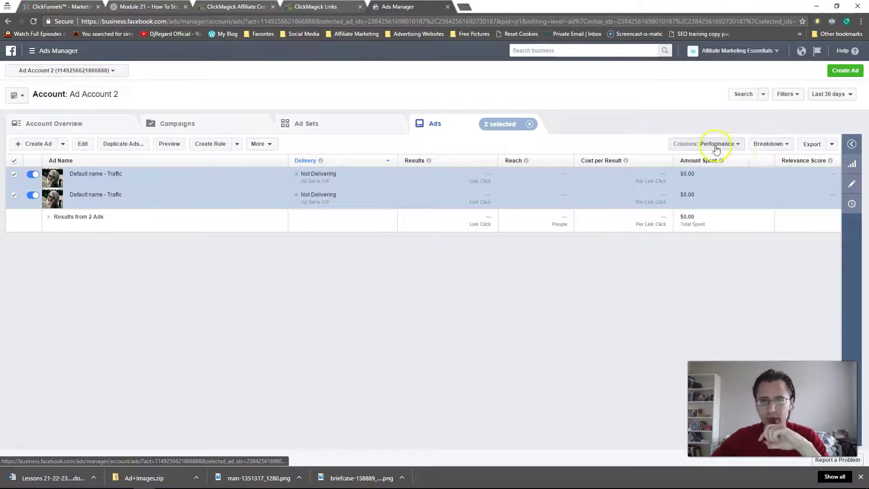
{"action": "left_click", "coordinate": [730, 143]}
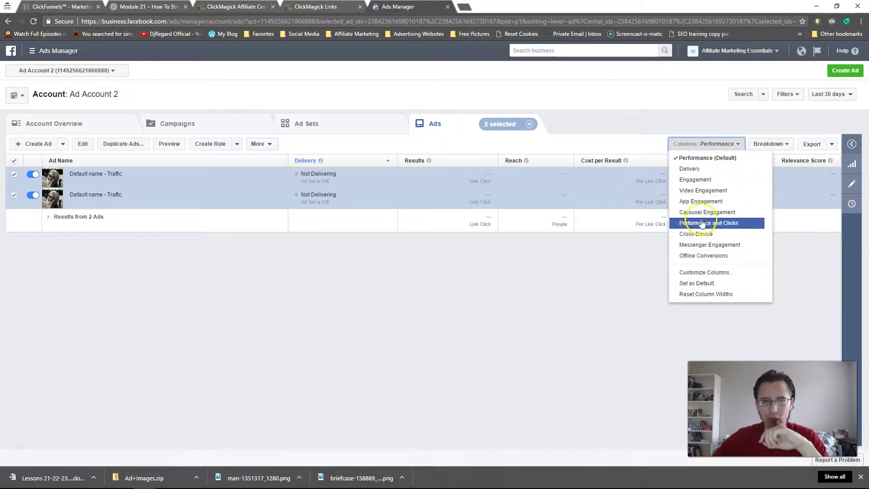
{"action": "left_click", "coordinate": [547, 306]}
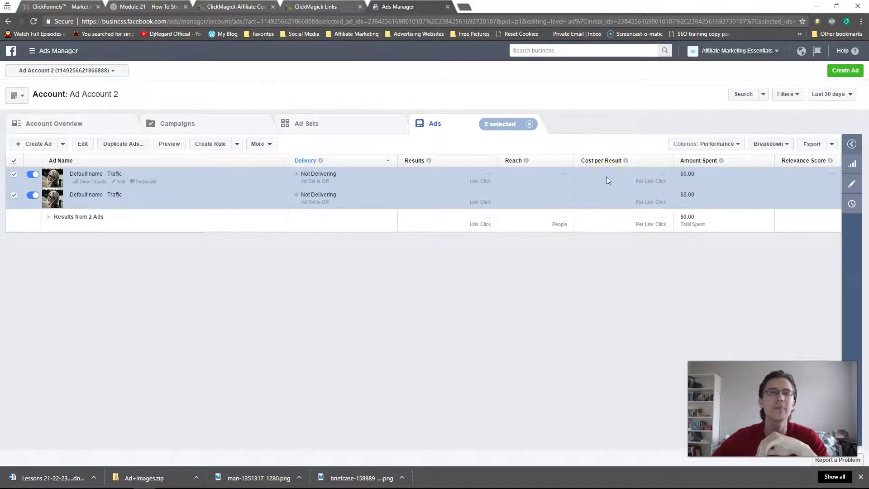
{"action": "left_click", "coordinate": [662, 157]}
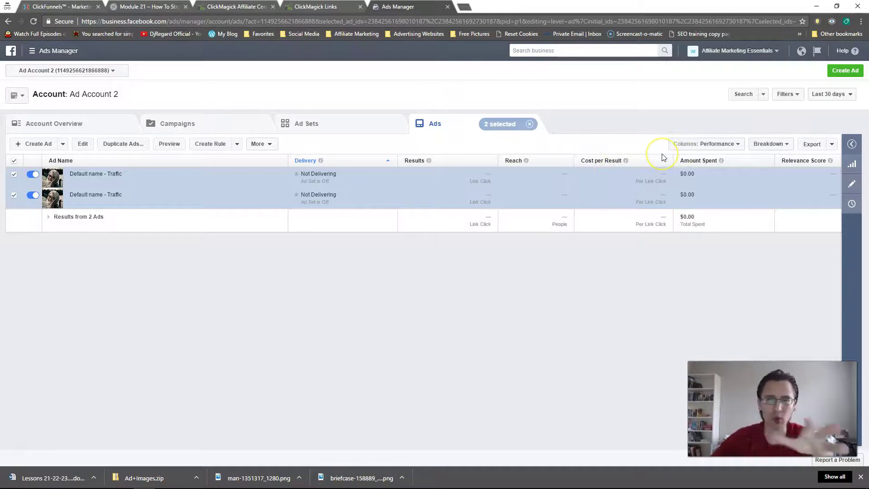
Break down the ads' results by Age and Gender, then switch the breakdown to Country
{"action": "left_click", "coordinate": [772, 144]}
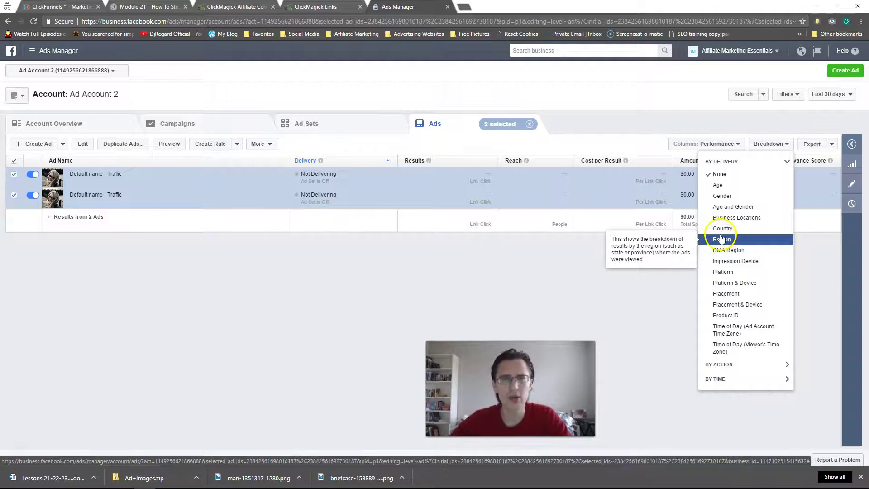
{"action": "left_click", "coordinate": [724, 206]}
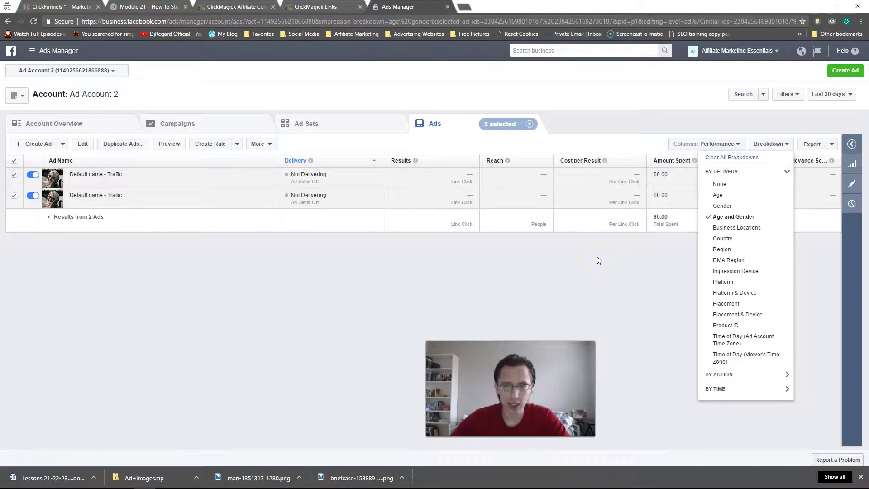
{"action": "left_click", "coordinate": [740, 239]}
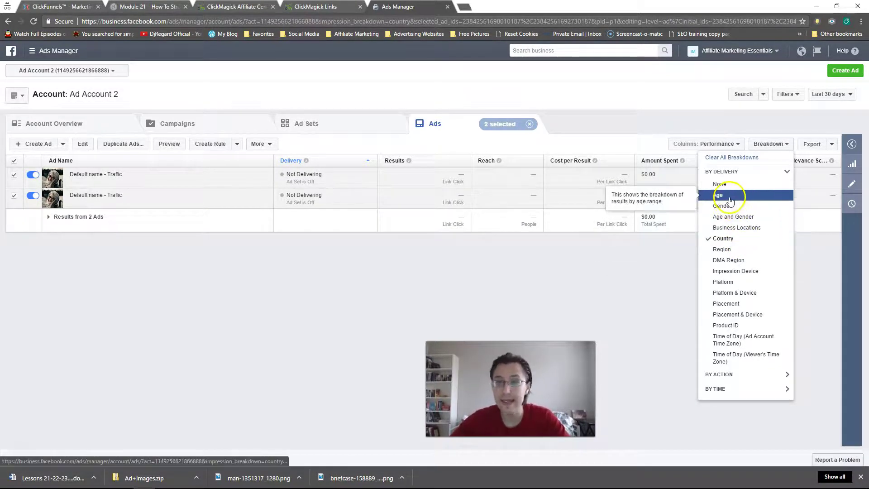
{"action": "left_click", "coordinate": [769, 143]}
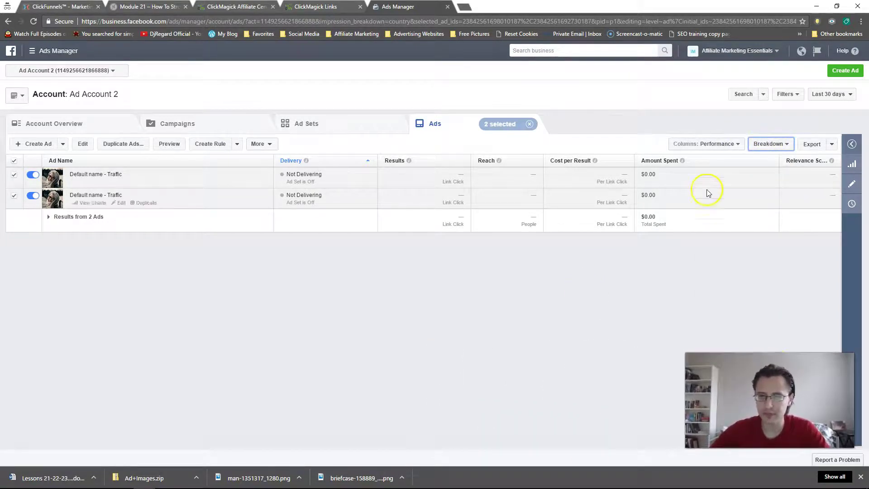
{"action": "left_click", "coordinate": [709, 144]}
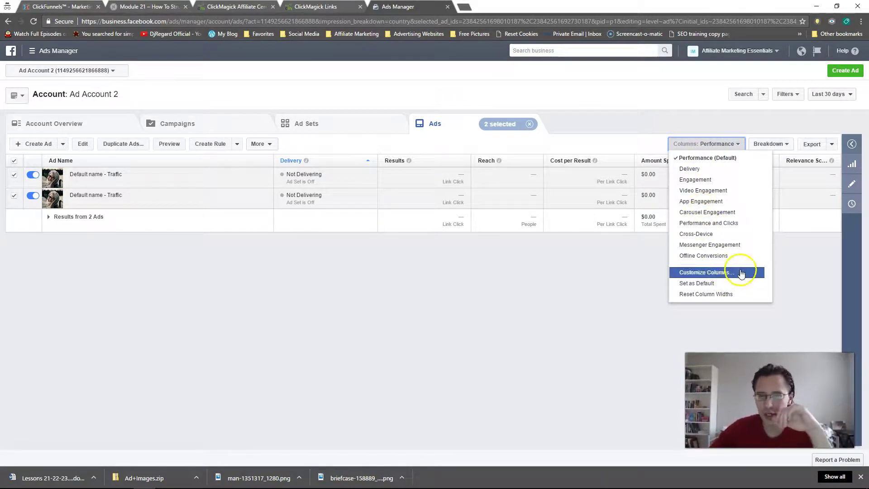
{"action": "left_click", "coordinate": [711, 272]}
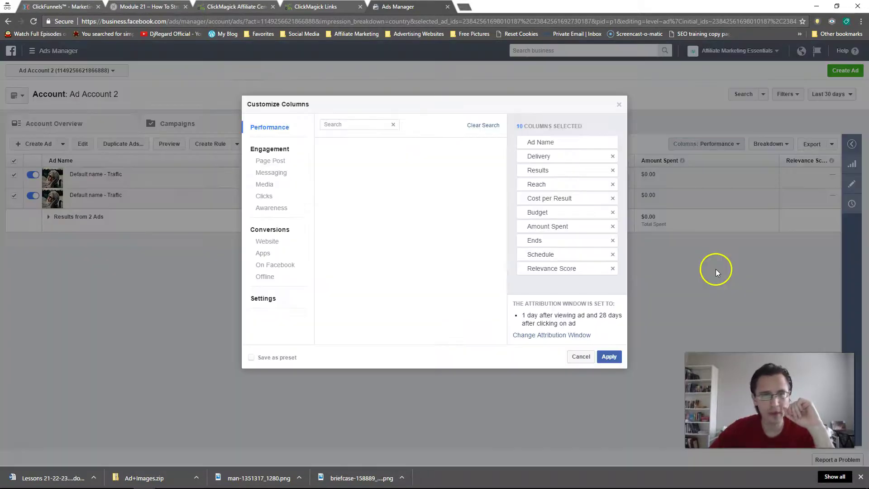
{"action": "left_click", "coordinate": [268, 241]}
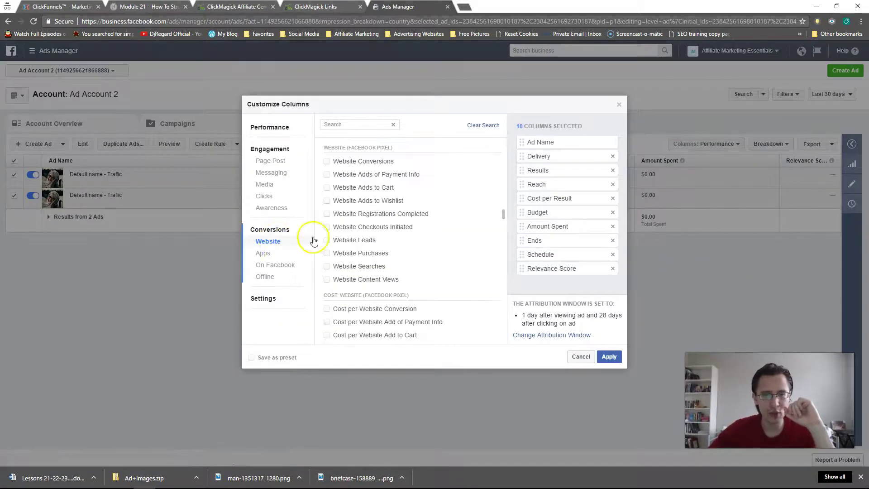
{"action": "left_click_drag", "start_coordinate": [325, 147], "coordinate": [392, 146]}
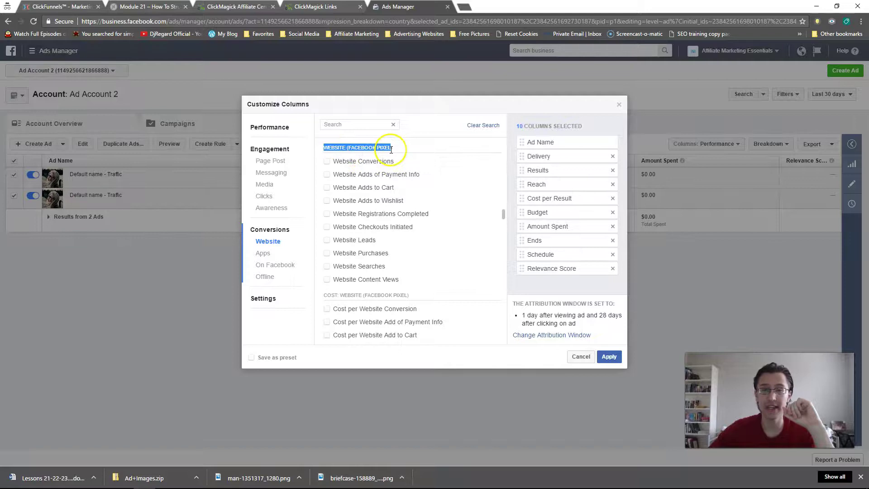
{"action": "scroll", "coordinate": [369, 194], "scroll_direction": "down", "scroll_amount": 2}
{"action": "scroll", "coordinate": [370, 202], "scroll_direction": "down", "scroll_amount": 6}
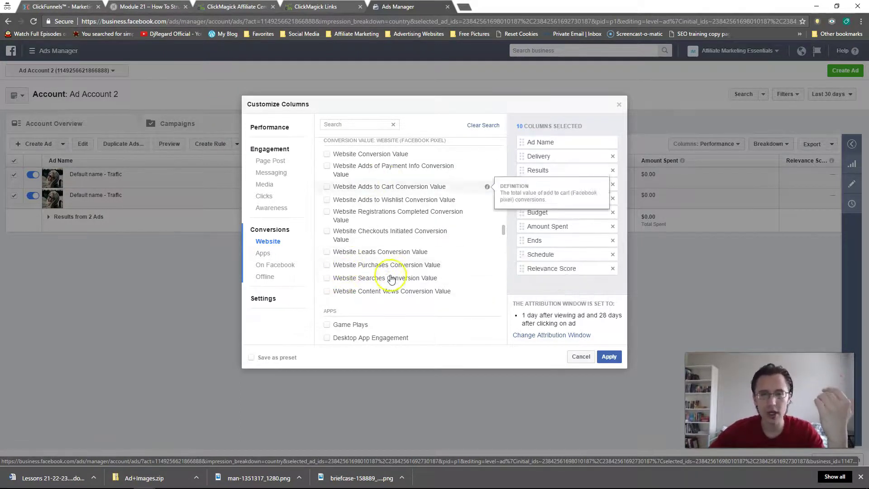
{"action": "left_click", "coordinate": [618, 104]}
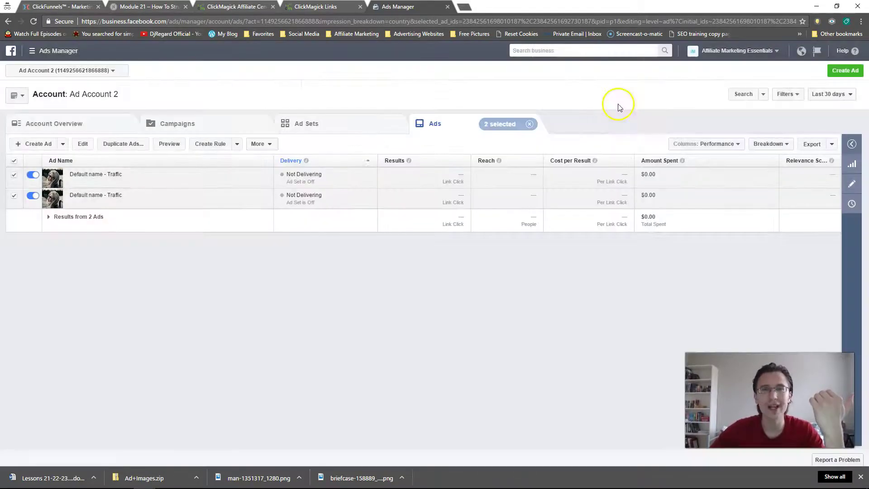
{"action": "left_click", "coordinate": [51, 50]}
Switch to Power Editor and show the Ad Sets list
{"action": "left_click", "coordinate": [26, 116]}
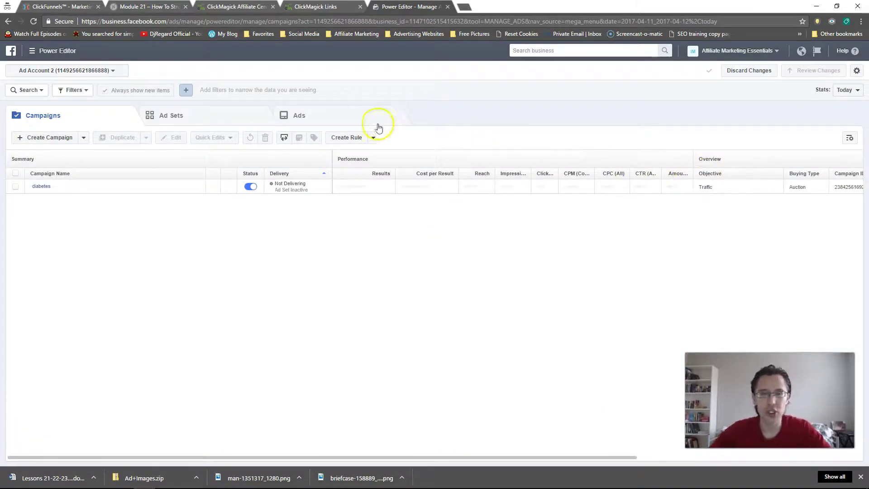
{"action": "left_click", "coordinate": [335, 120]}
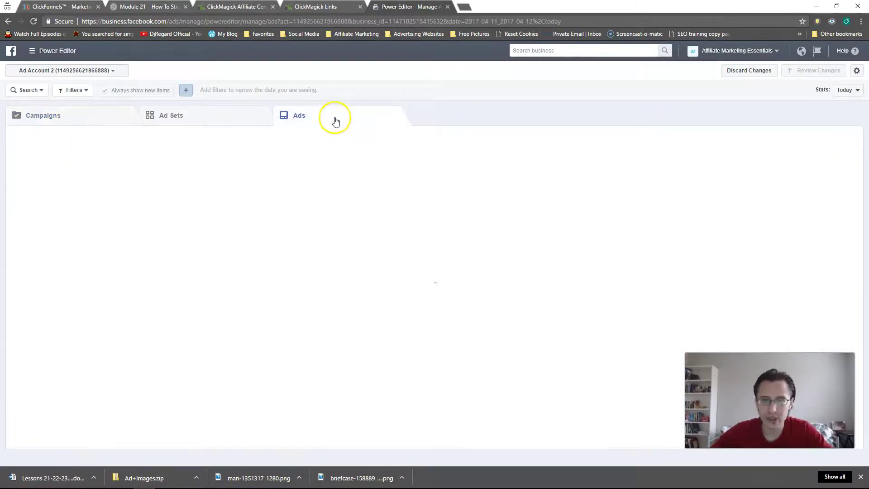
{"action": "left_click", "coordinate": [209, 116]}
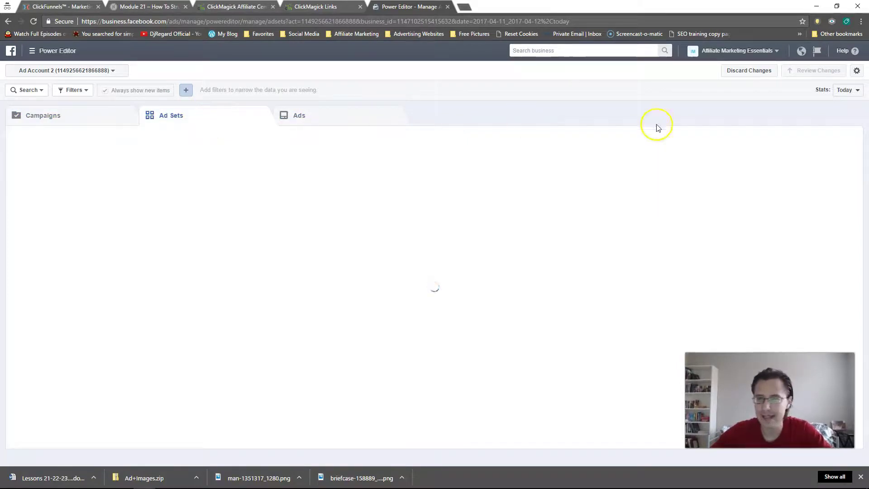
Review the ad column choices in List Settings and cancel without changes
{"action": "left_click", "coordinate": [849, 138]}
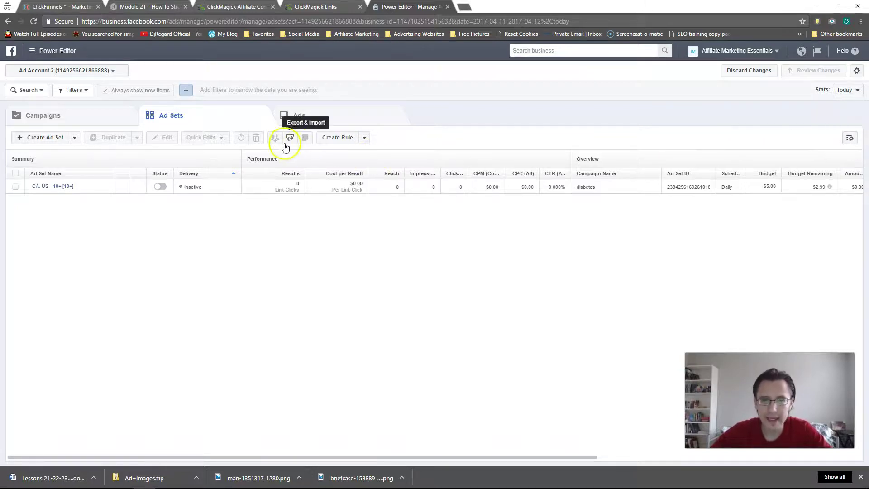
{"action": "left_click", "coordinate": [849, 138]}
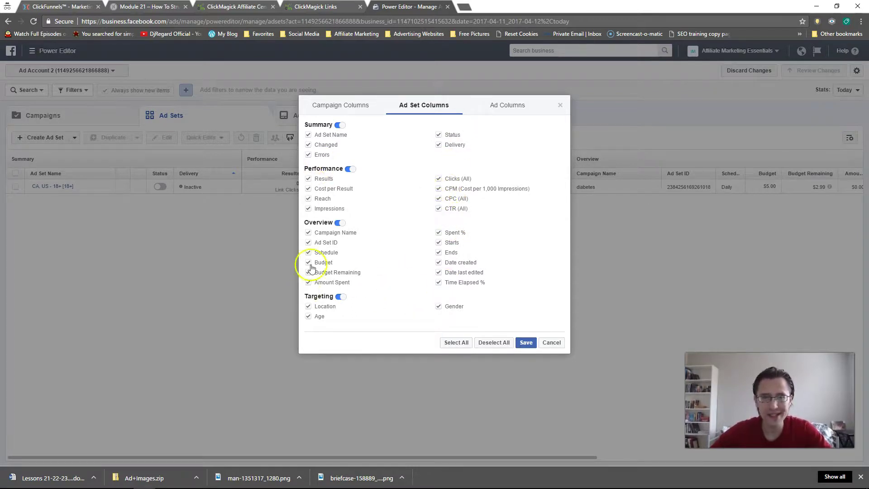
{"action": "left_click", "coordinate": [507, 106]}
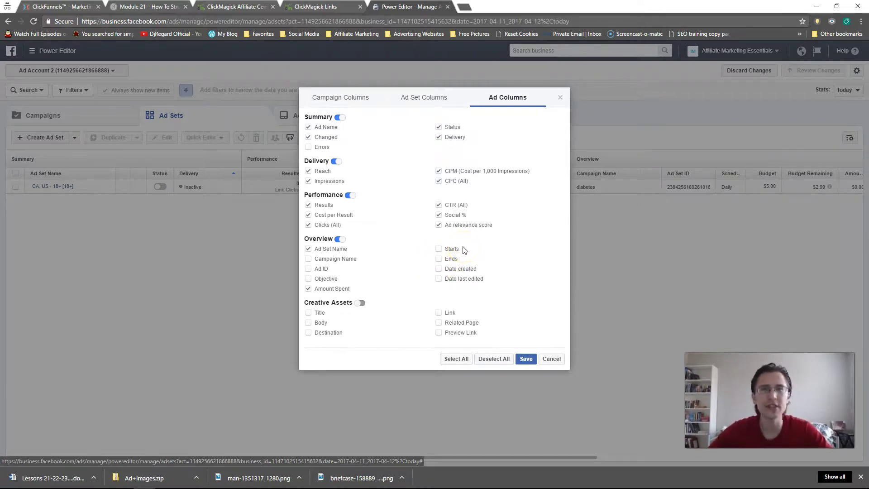
{"action": "left_click", "coordinate": [551, 358]}
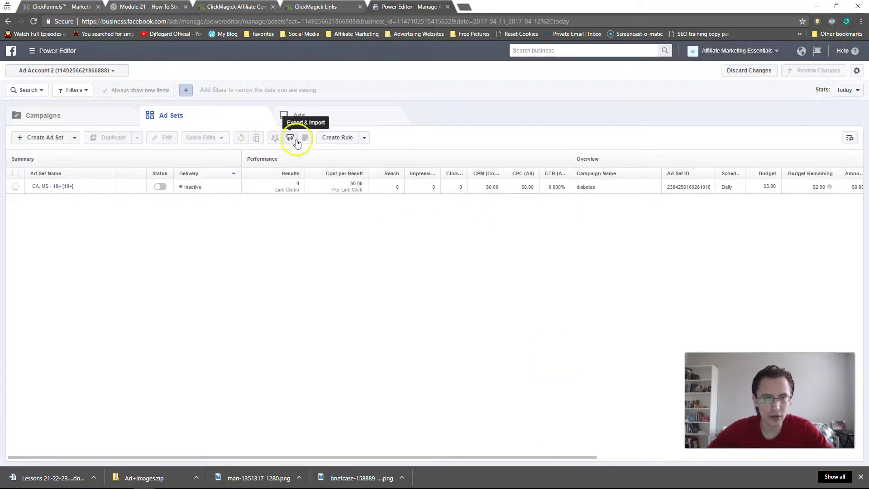
{"action": "left_click", "coordinate": [360, 137]}
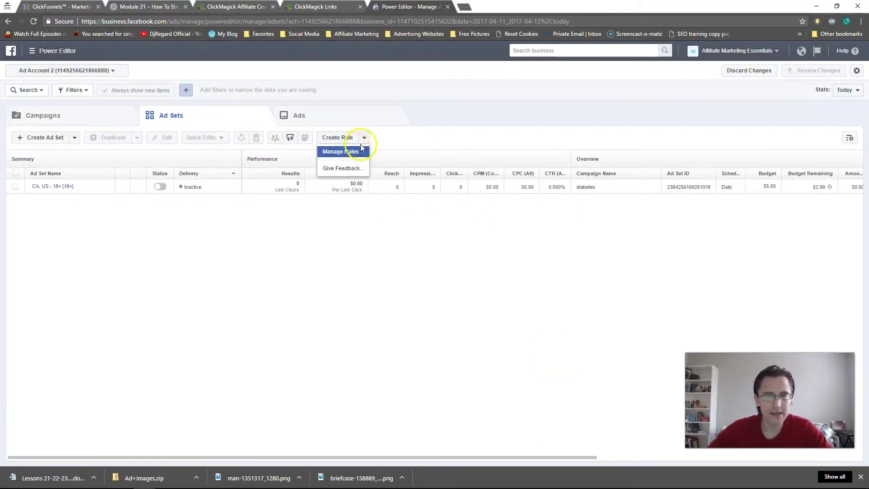
{"action": "left_click", "coordinate": [341, 149]}
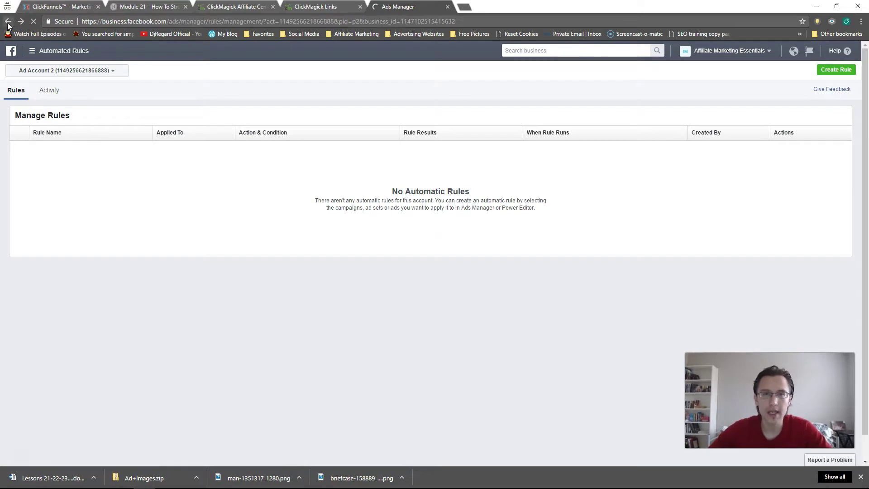
{"action": "right_click", "coordinate": [8, 22]}
{"action": "left_click", "coordinate": [91, 296]}
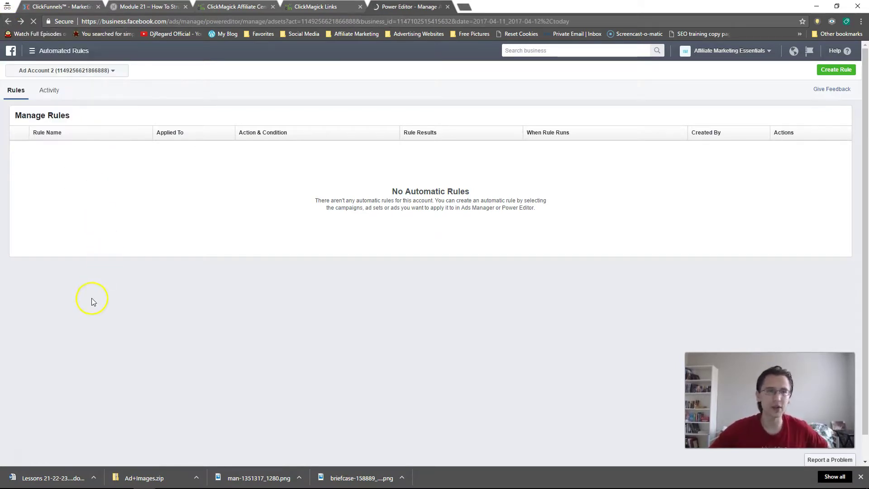